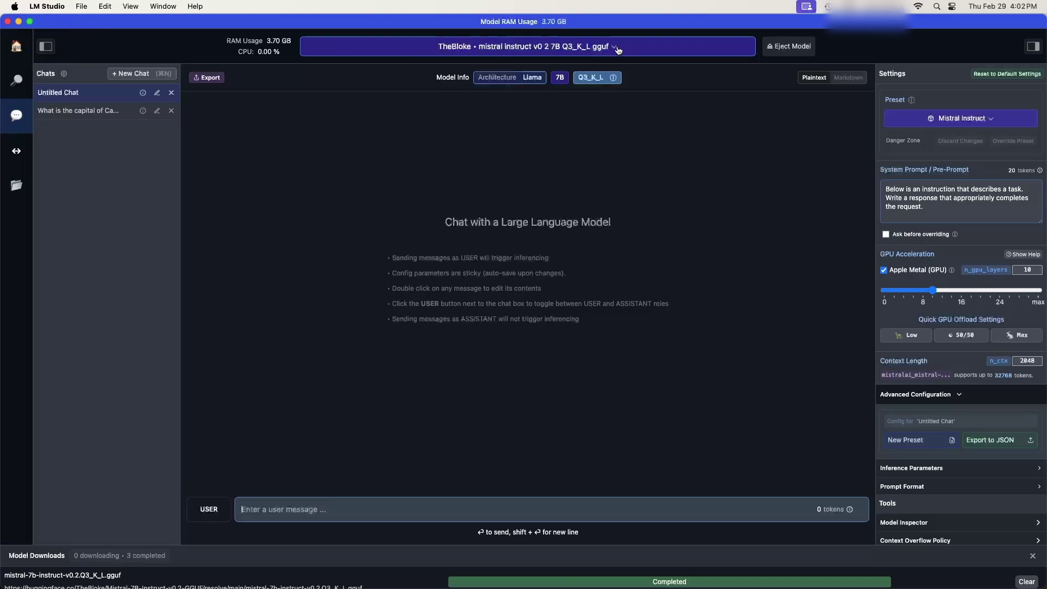
Keep Mistral Instruct loaded and ask it 'What is the capital of Chili ?'
left_click(618, 50)
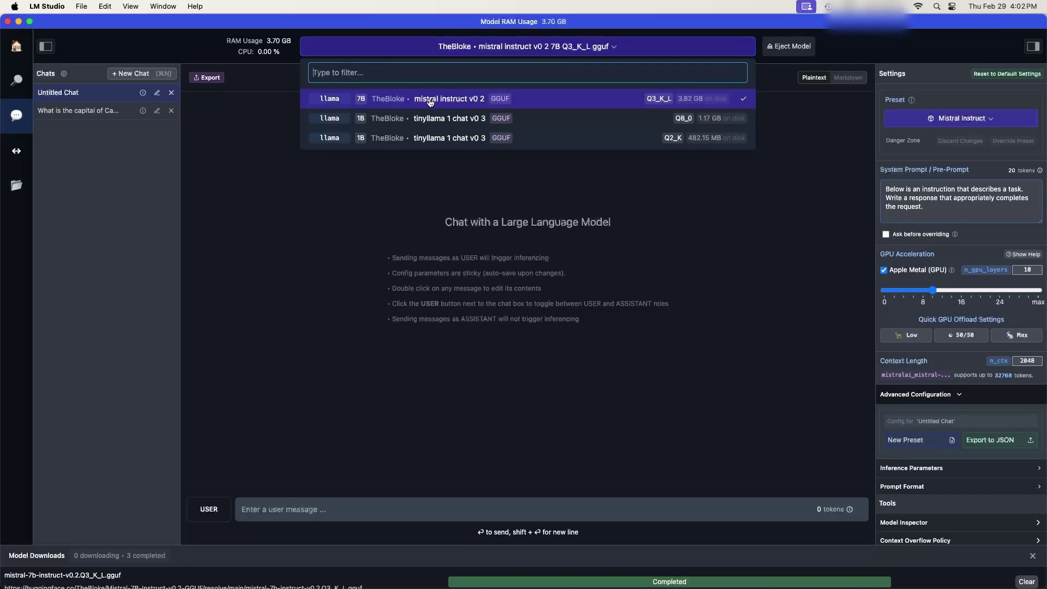
left_click(430, 101)
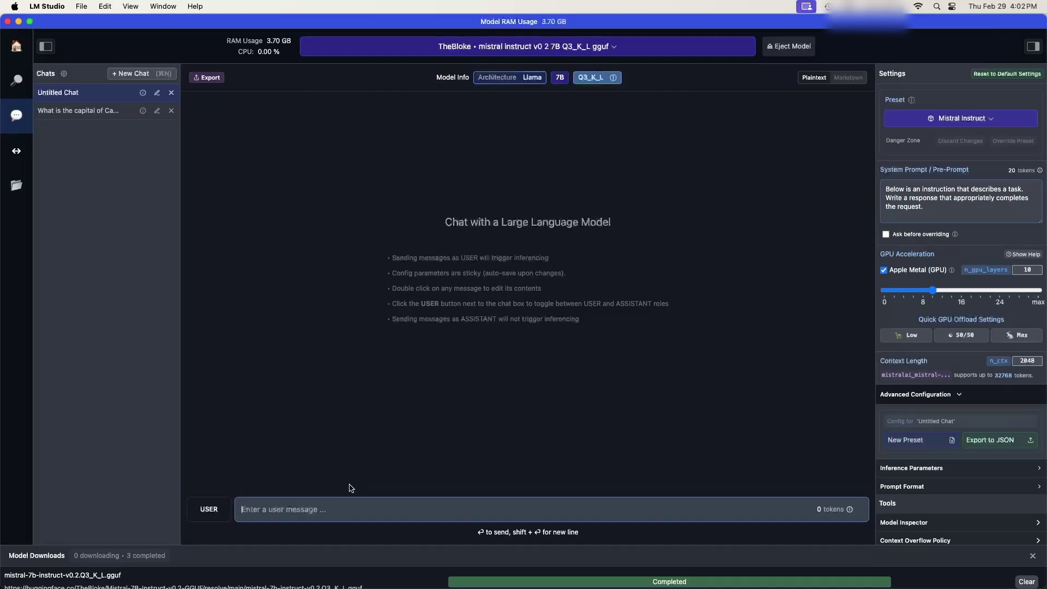
type("What is the cam")
key("BackSpace")
type("pital of Chili ")
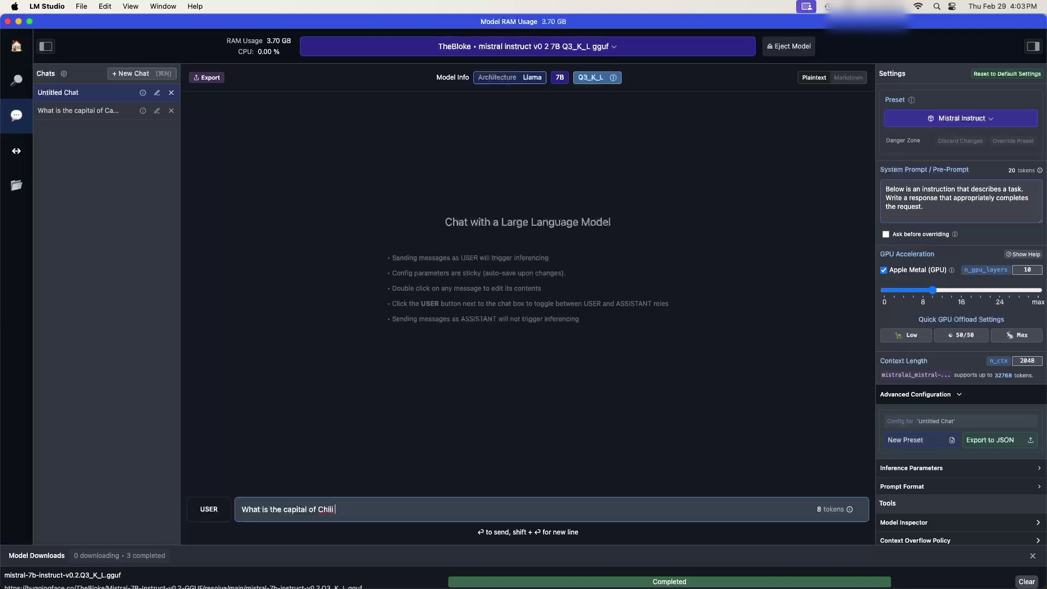
type("?")
key("Return")
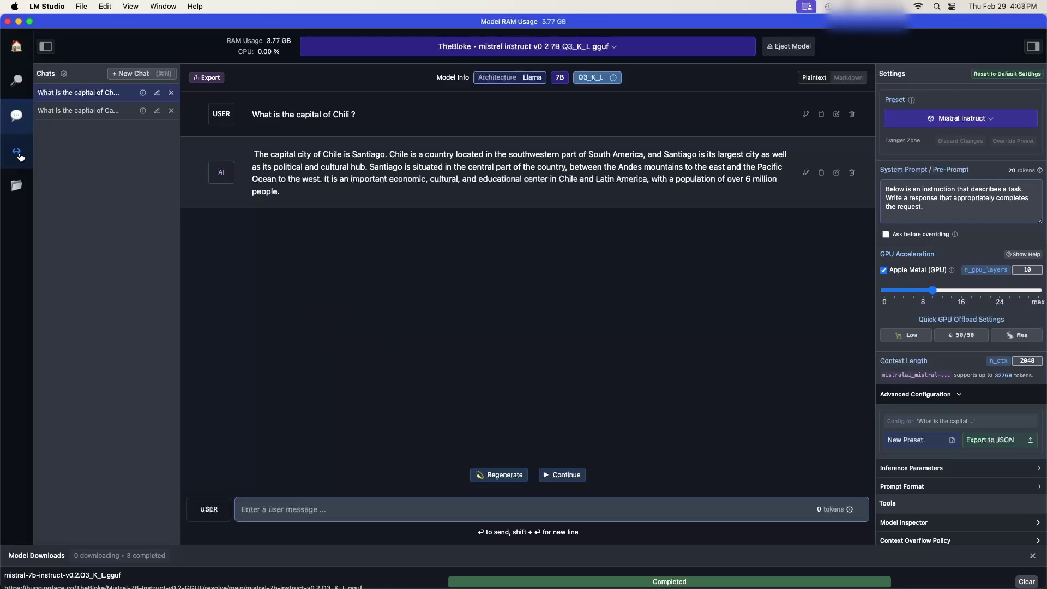
Start LM Studio's local server on port 1234 and select the /v1/chat/completions URL in the logs
left_click(19, 157)
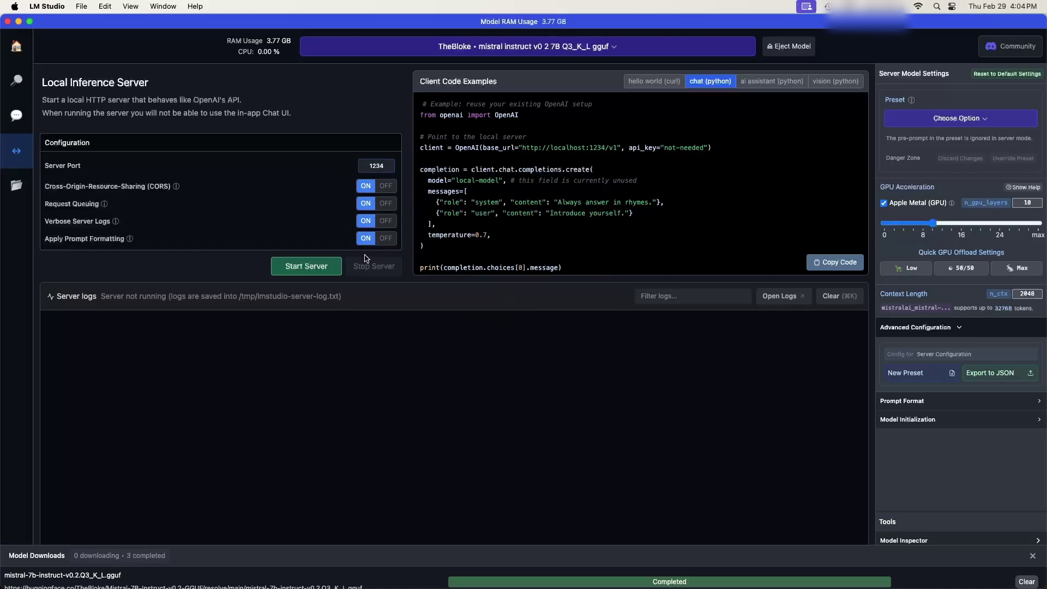
left_click(306, 266)
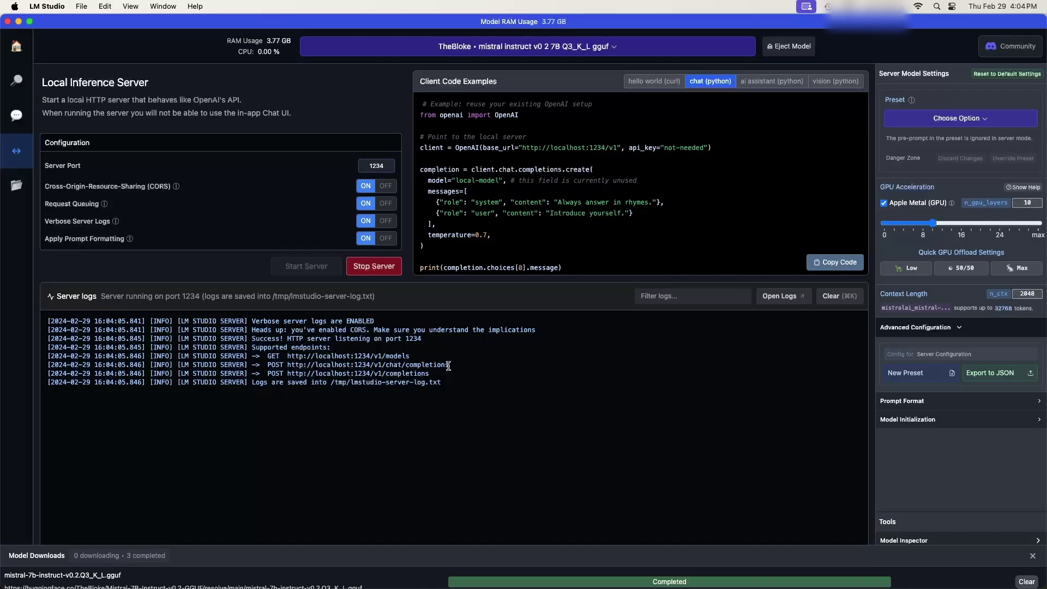
left_click_drag(448, 366, 287, 365)
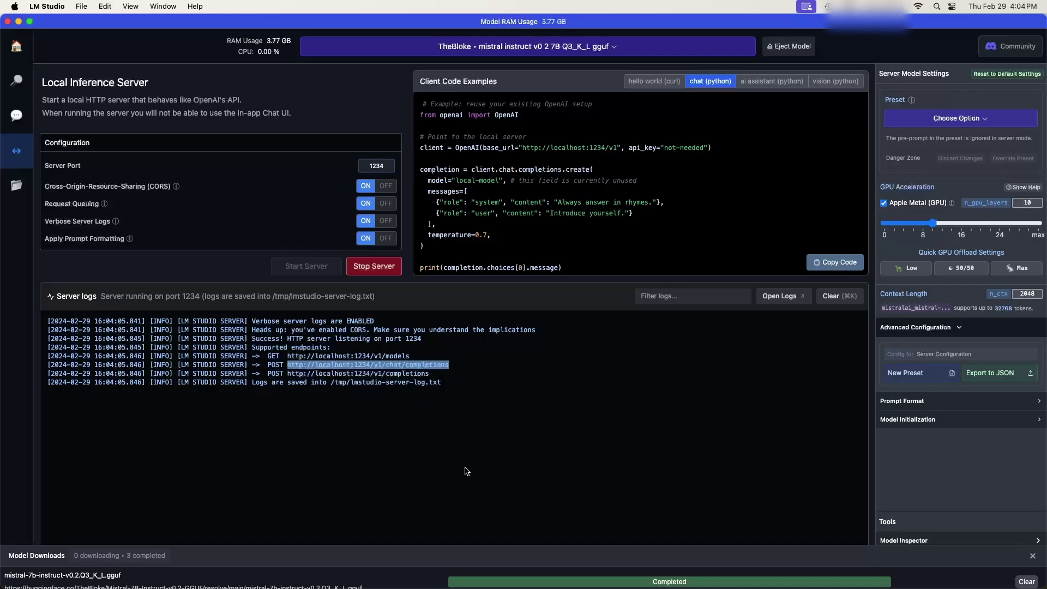
mouse_move(228, 567)
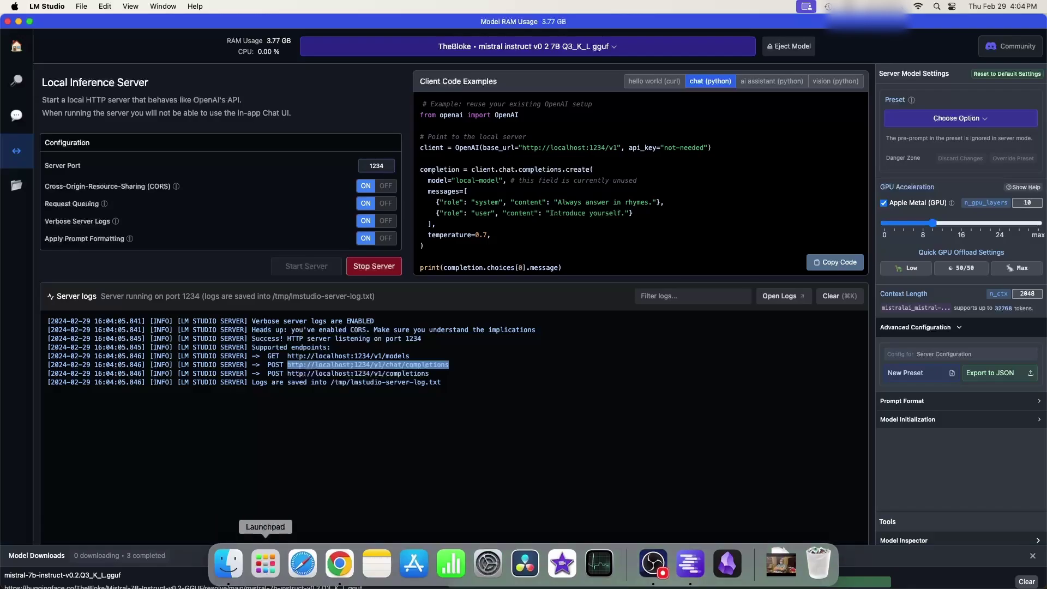
Launch Obsidian from Launchpad, enlarge its window, and open Settings on the General page
left_click(265, 565)
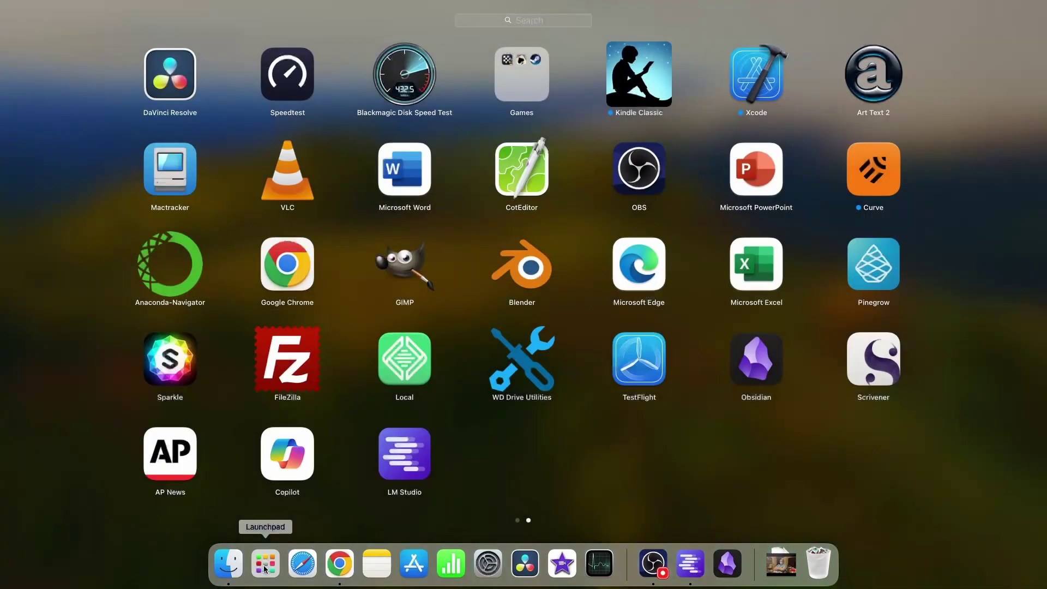
left_click(757, 362)
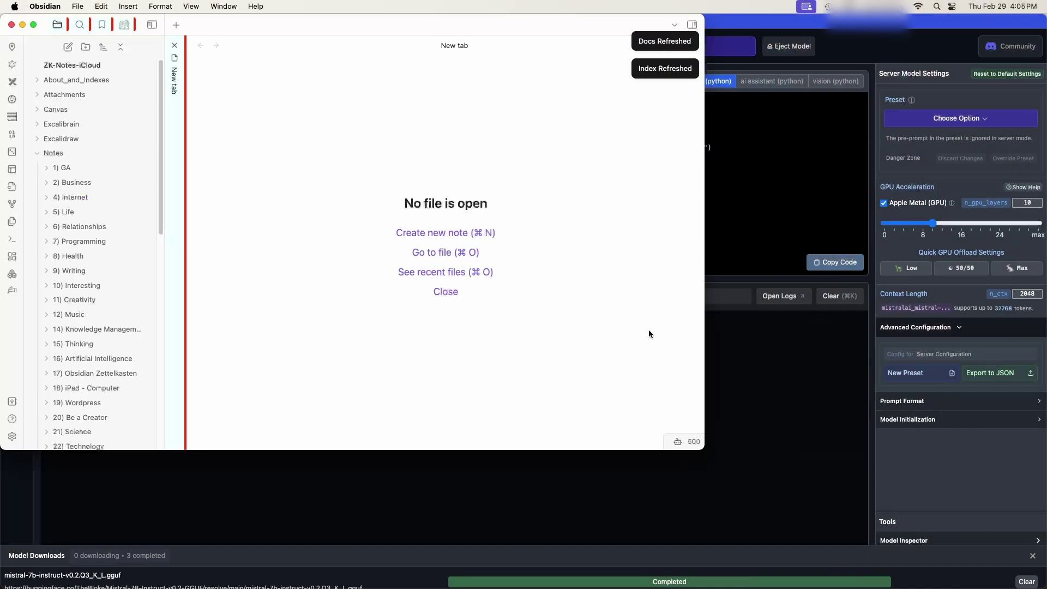
left_click_drag(701, 448, 757, 515)
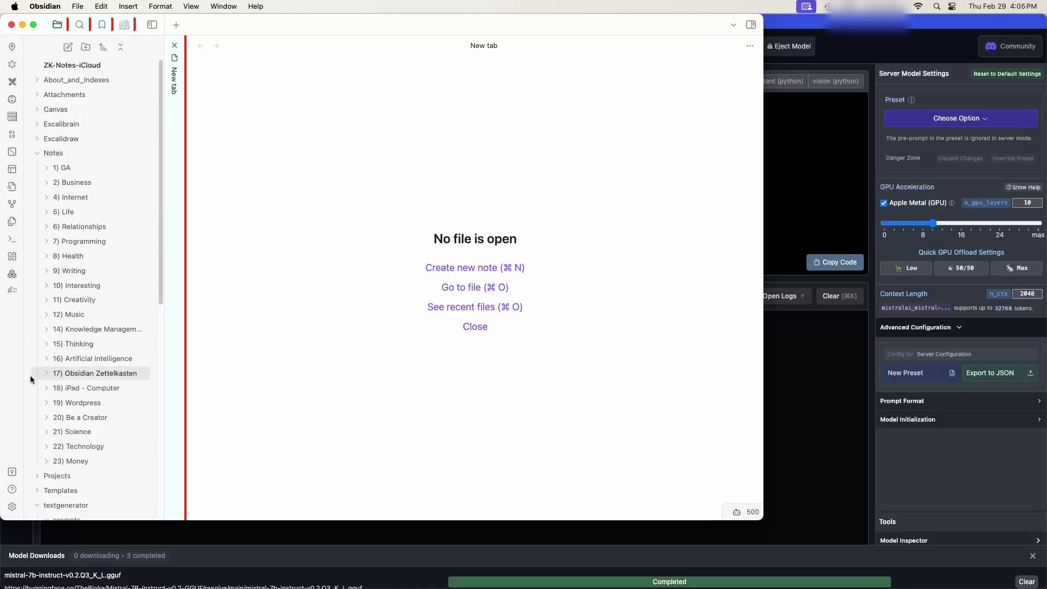
left_click(12, 507)
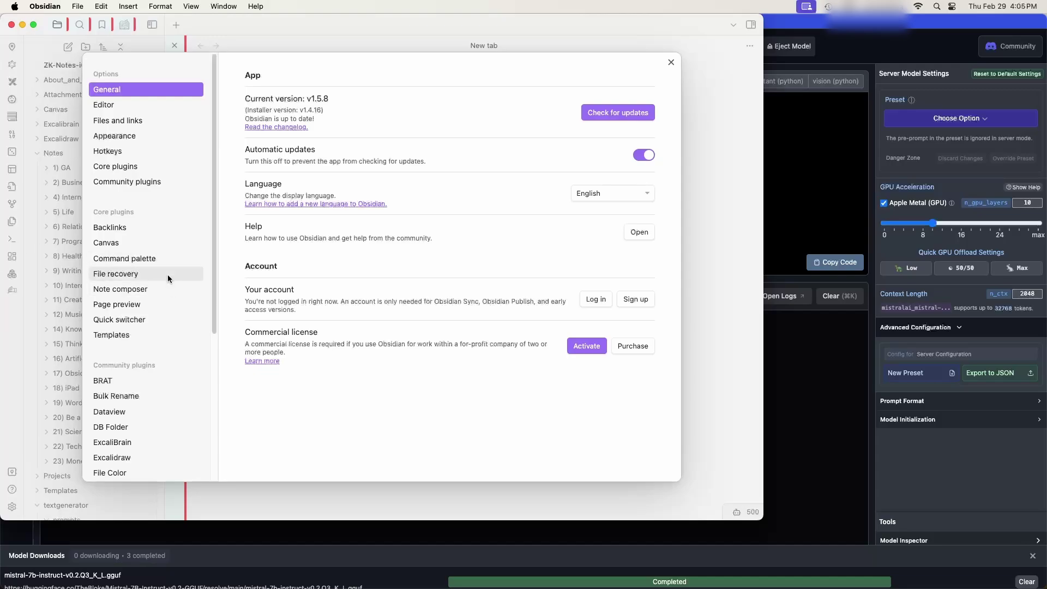
Search the community plugin catalogue for 'text generator', confirm it's installed, and close the catalogue
left_click(129, 183)
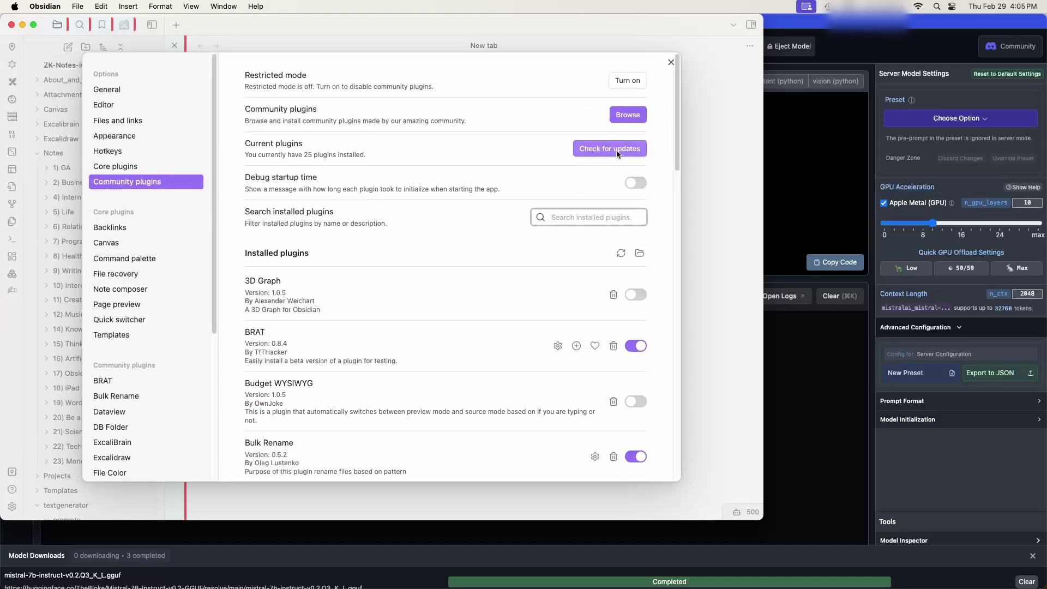
left_click(628, 115)
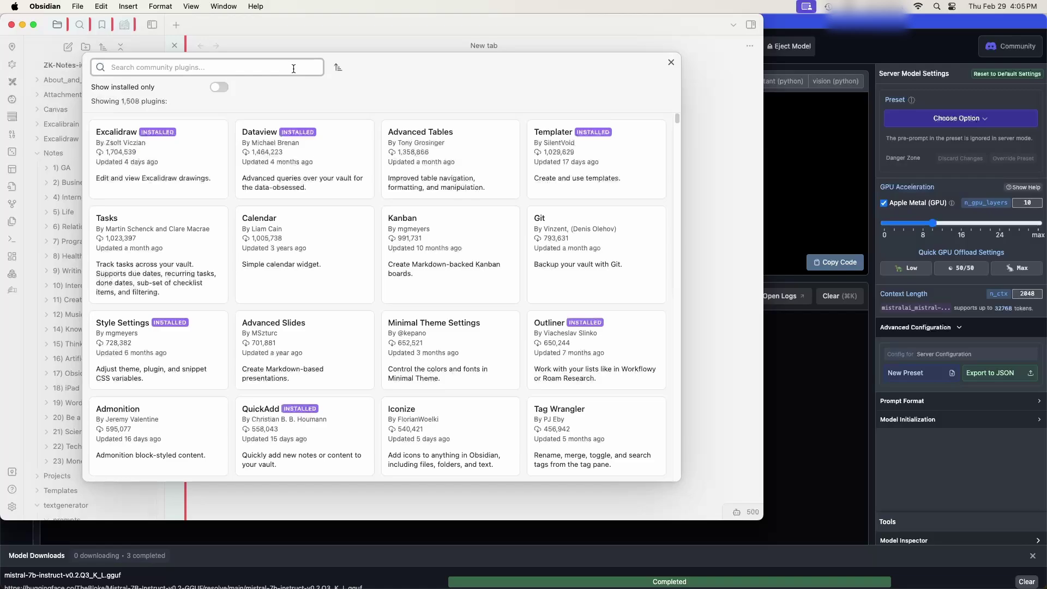
type("text")
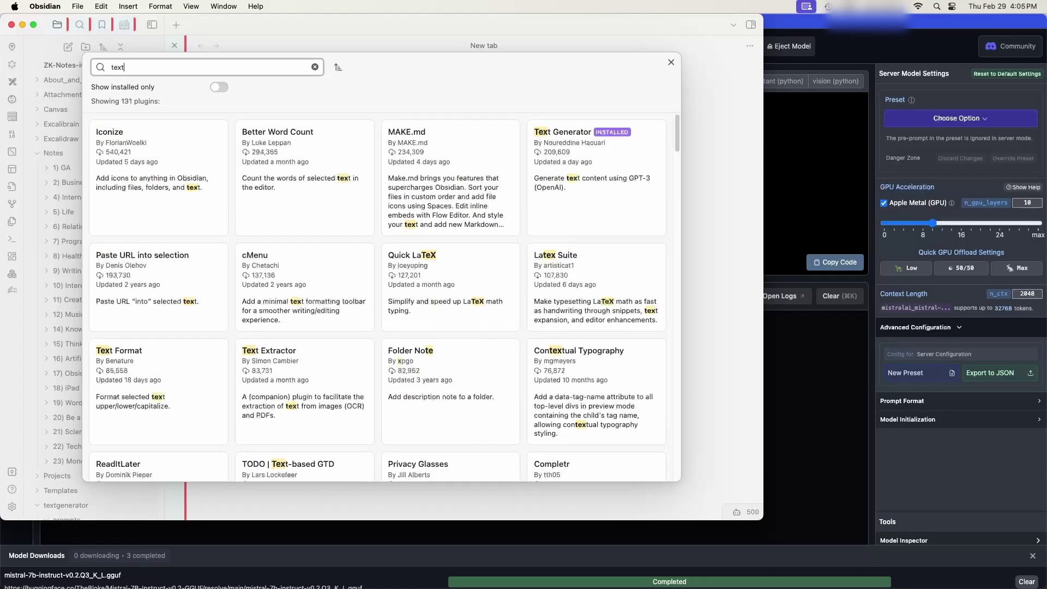
type(" ge")
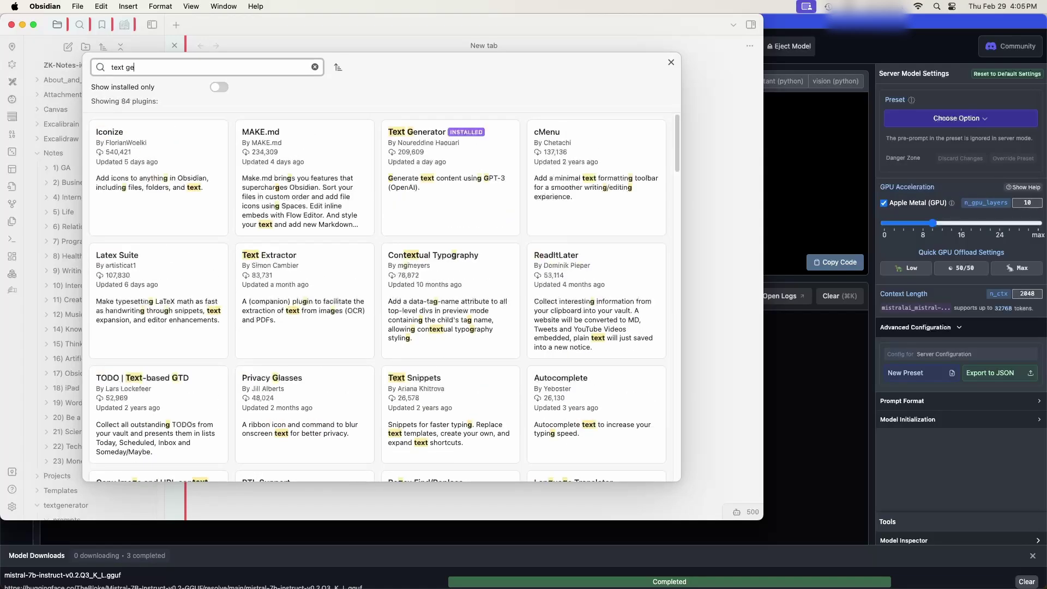
type("nerat")
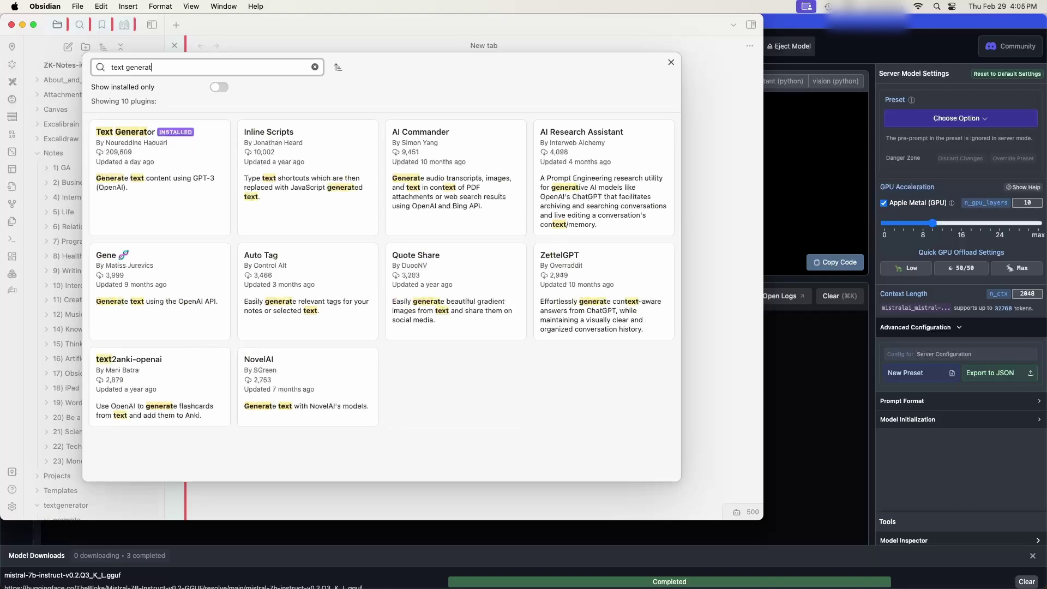
type("or")
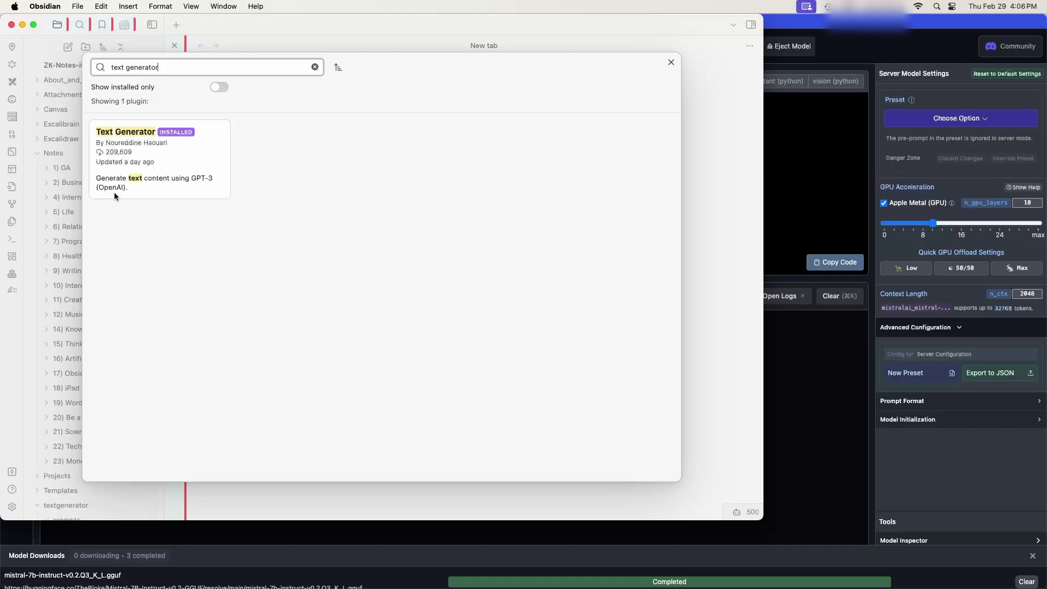
left_click(671, 62)
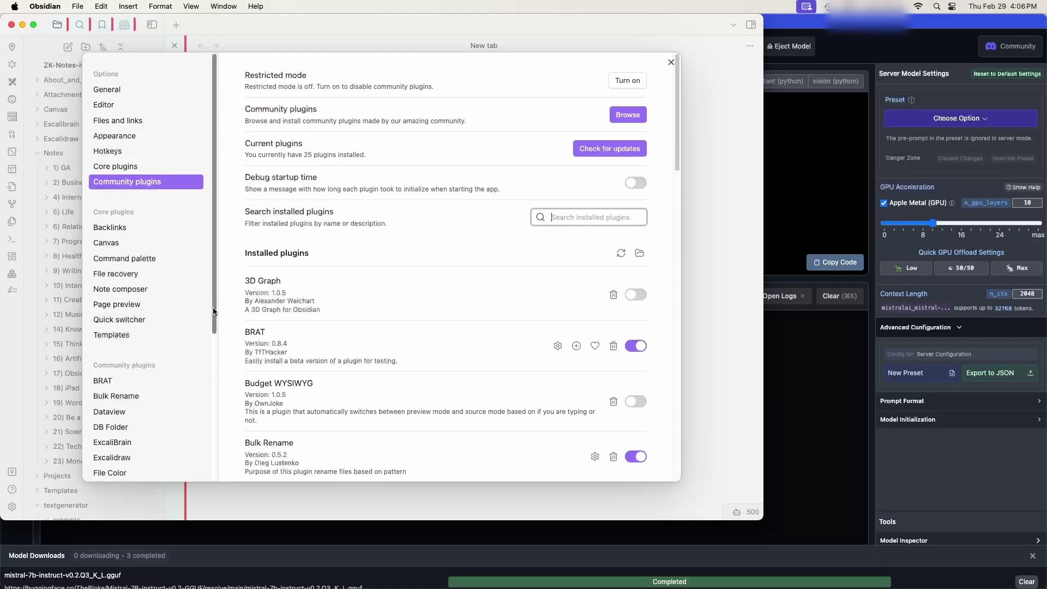
In Text Generator settings, keep Custom as the LLM provider and check the localhost:1234 endpoint URL
left_click_drag(214, 311, 205, 467)
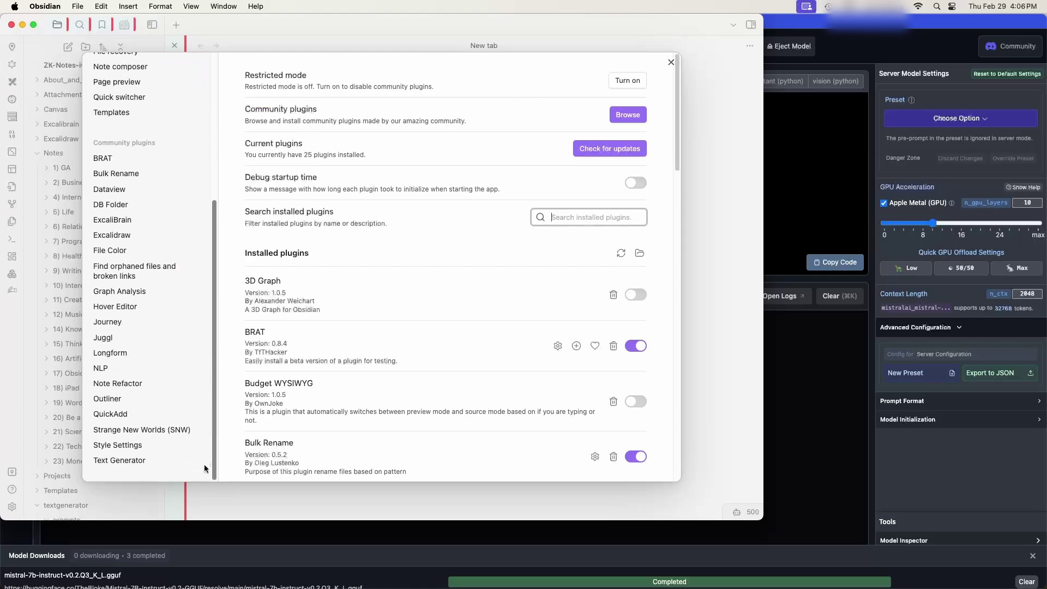
left_click(118, 461)
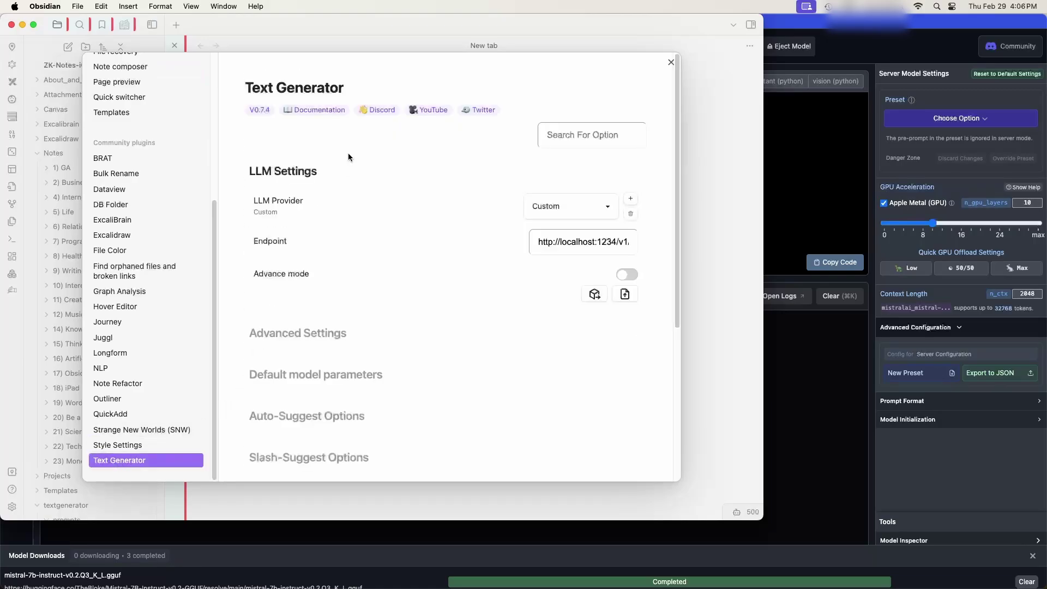
left_click(607, 207)
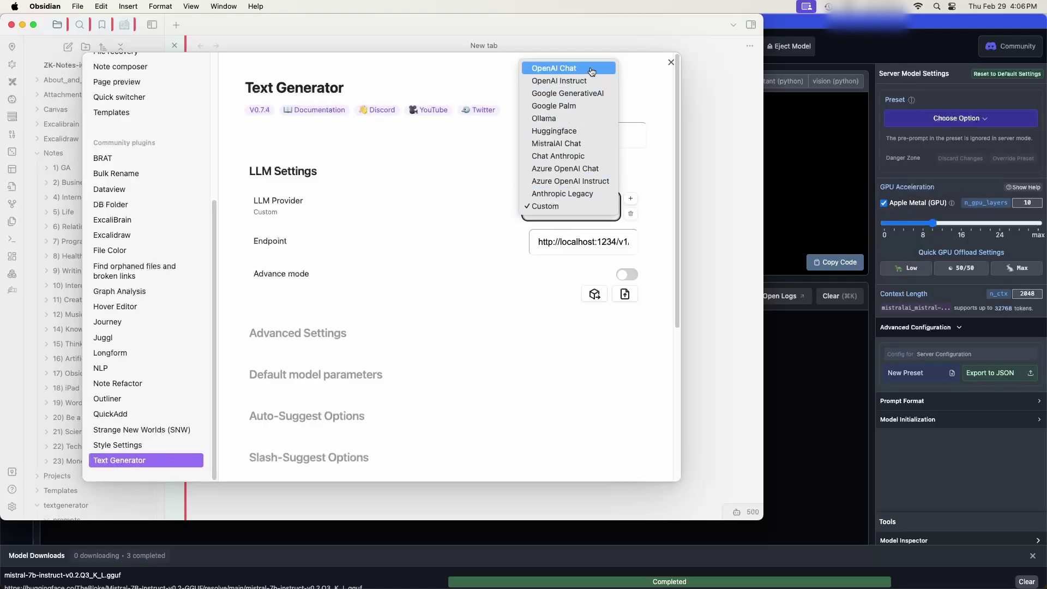
left_click(548, 207)
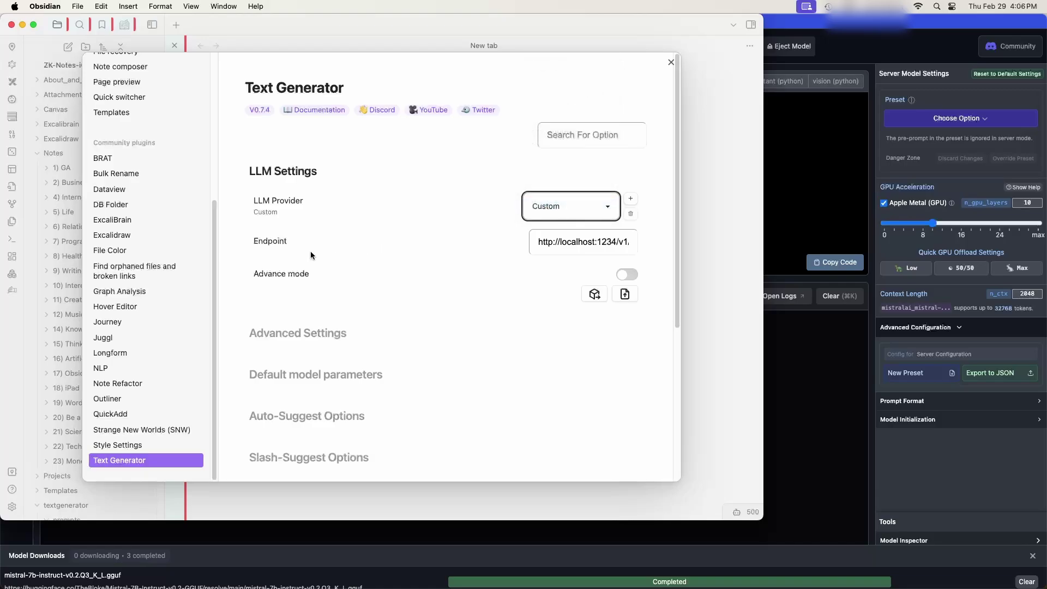
left_click(547, 242)
left_click_drag(547, 242, 631, 239)
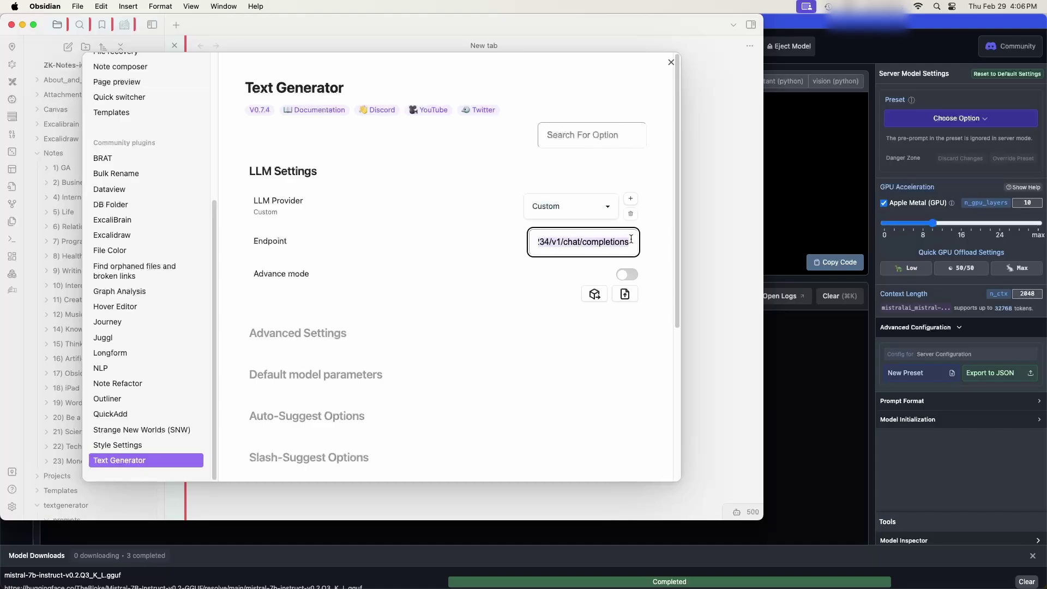
left_click(631, 240)
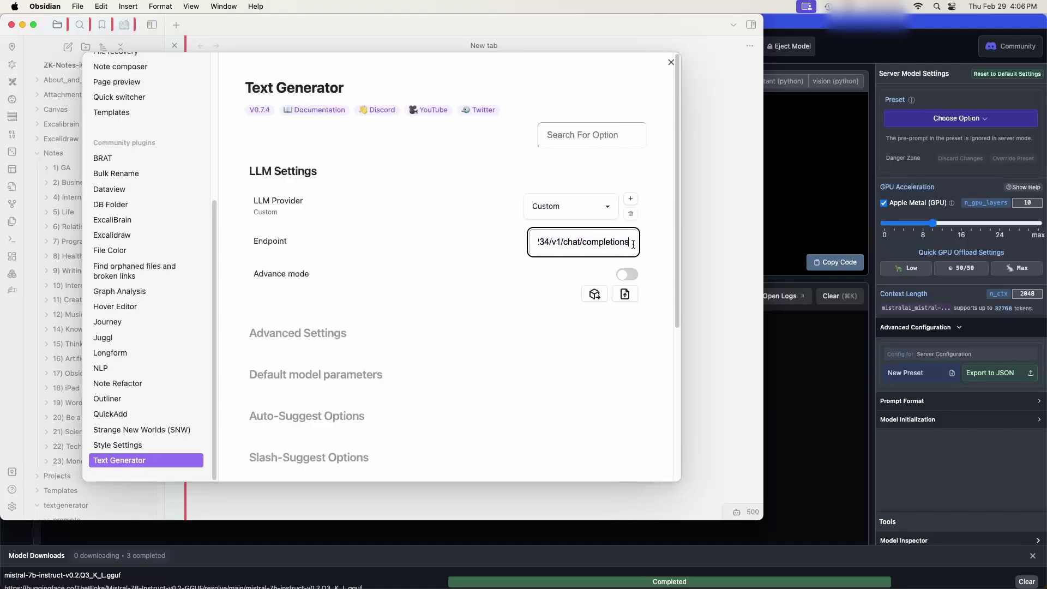
left_click(536, 240)
left_click_drag(610, 243, 519, 244)
left_click(513, 239)
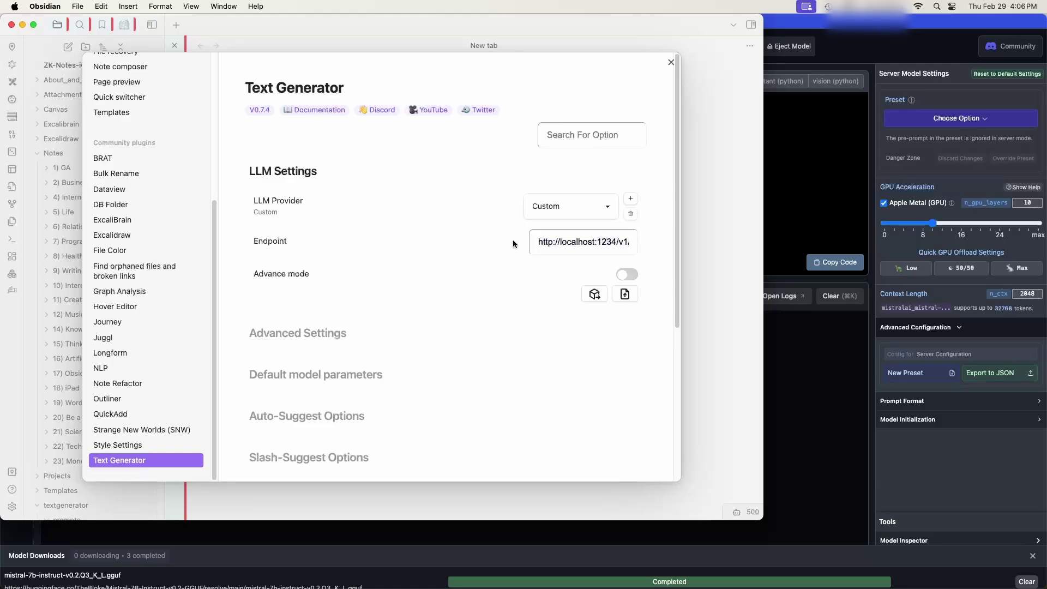
Turn on Advance mode and review the Headers, Body, Variables and Response Sanitization settings
left_click(633, 277)
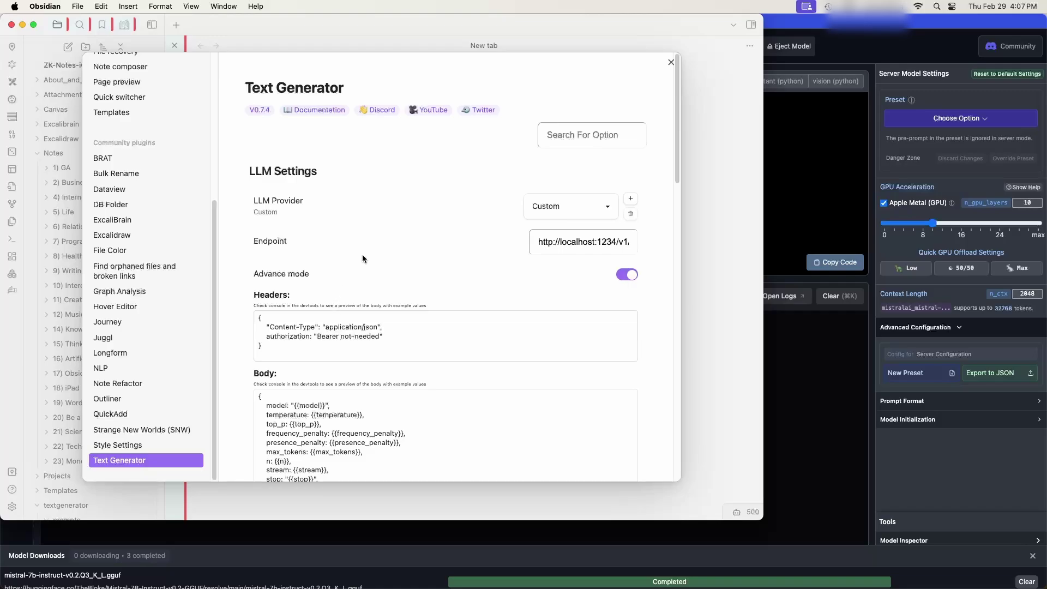
scroll(362, 254, "down", 10)
scroll(379, 267, "down", 3)
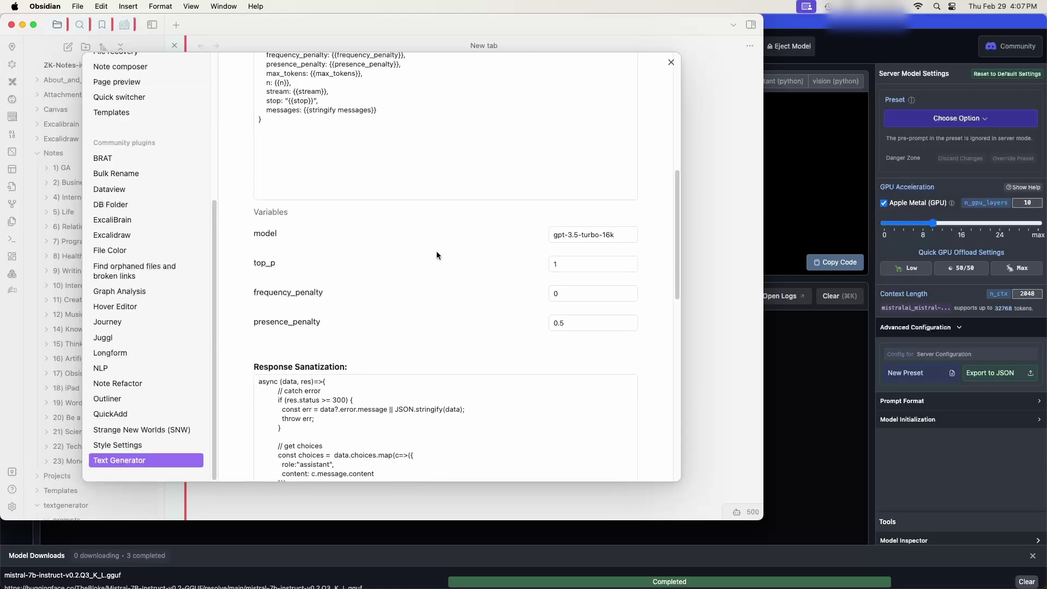
scroll(436, 254, "down", 4)
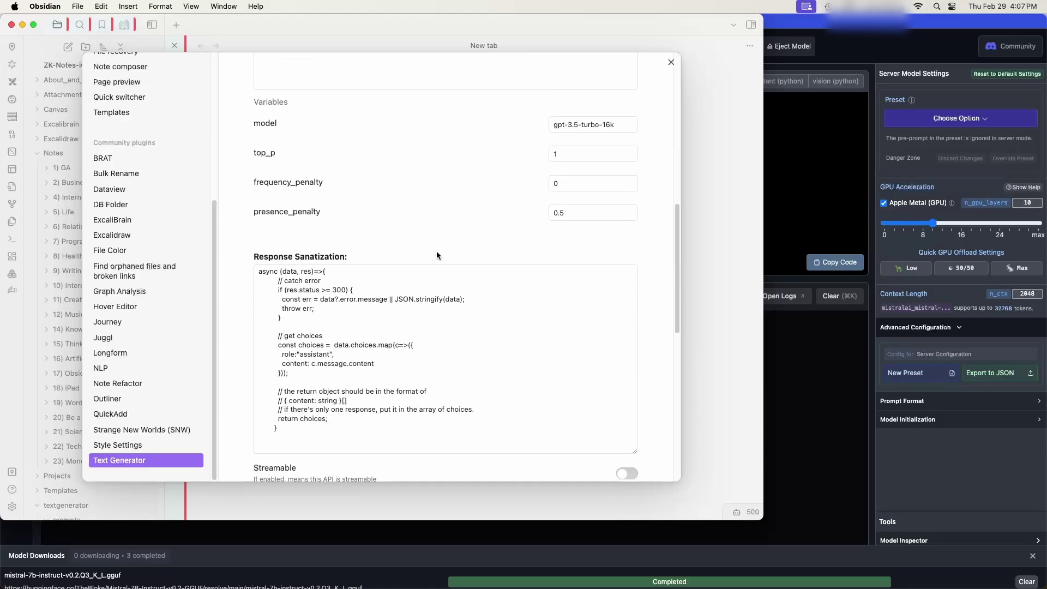
scroll(436, 254, "down", 6)
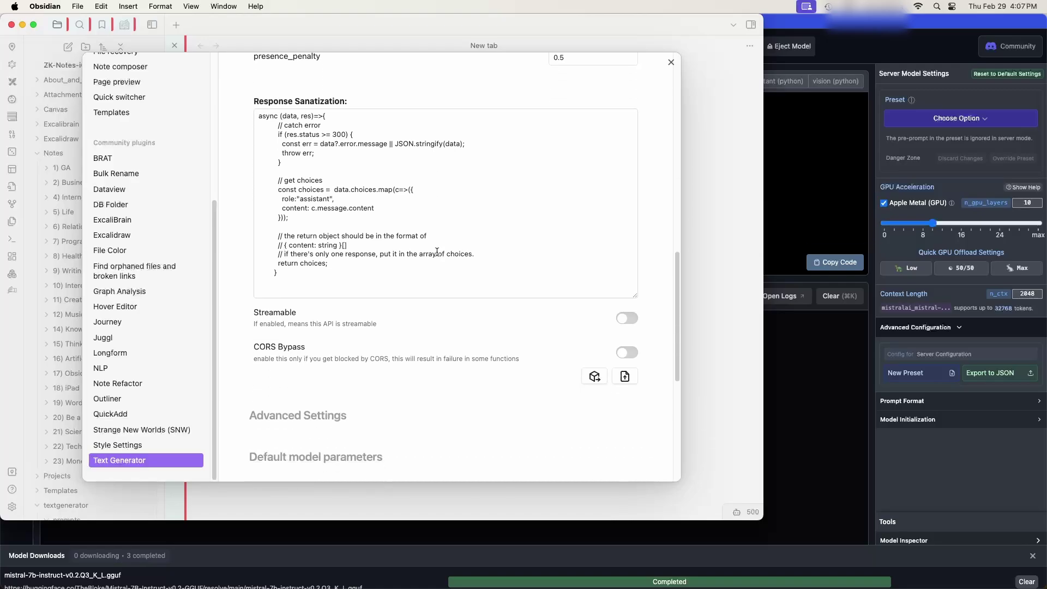
scroll(437, 251, "down", 11)
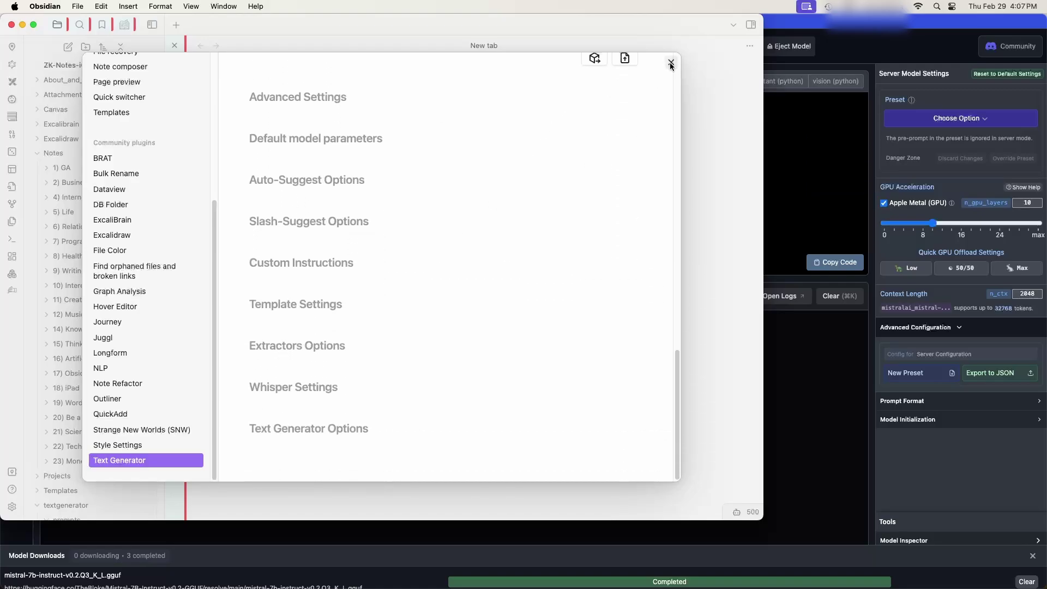
Close settings, create note Untitled 2, and type 'What the capital of France ?' in its body
left_click(670, 63)
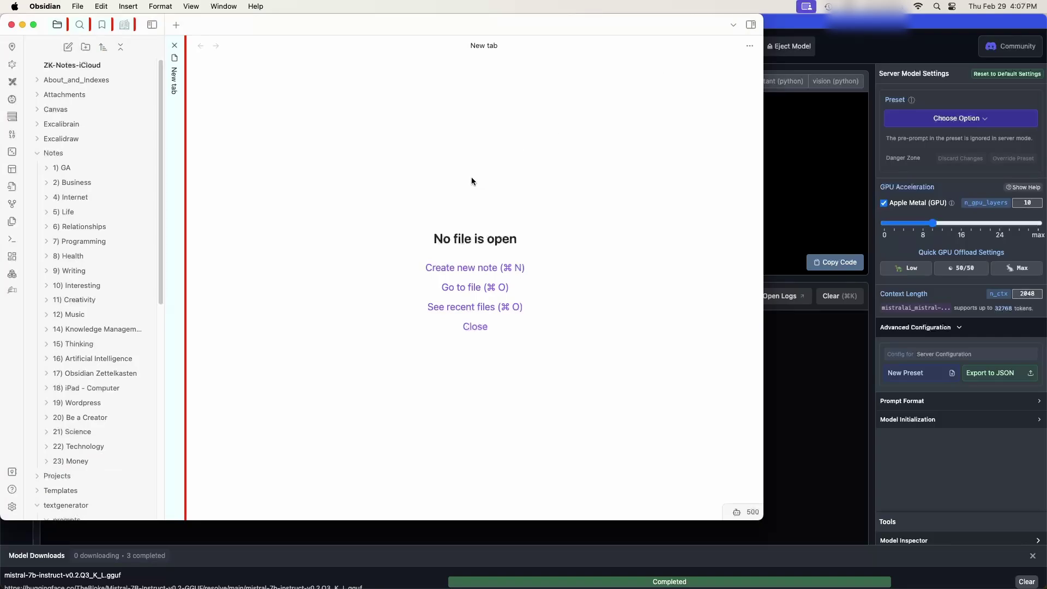
left_click(441, 269)
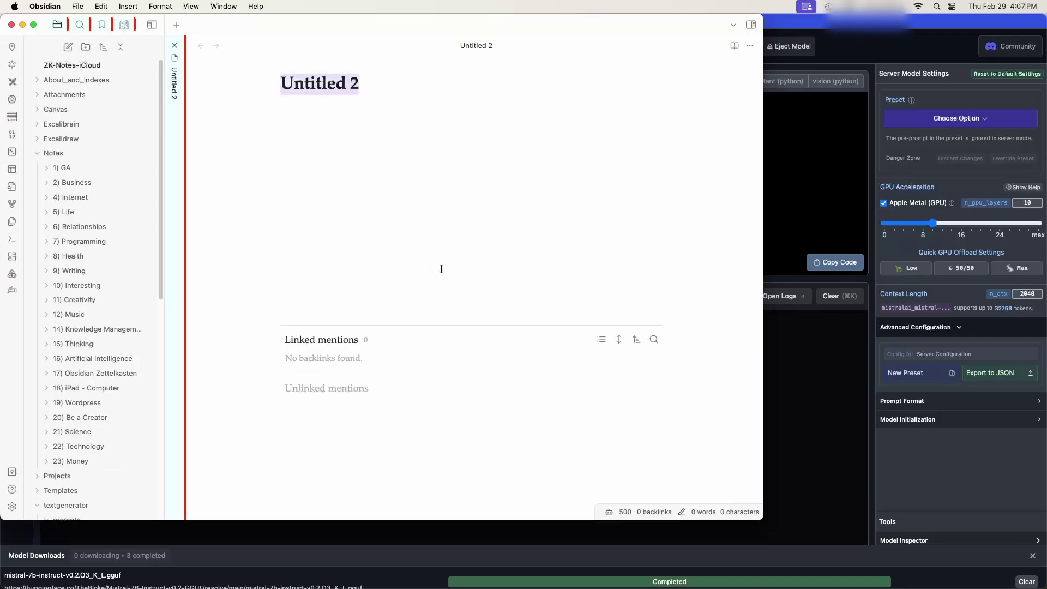
left_click(357, 123)
key("Return")
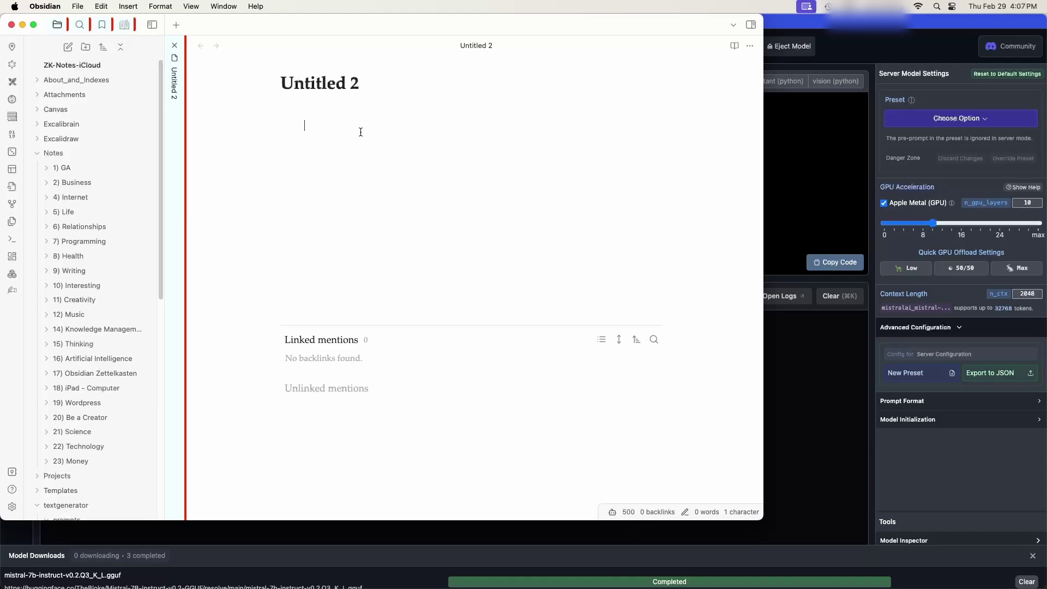
type("What the cap")
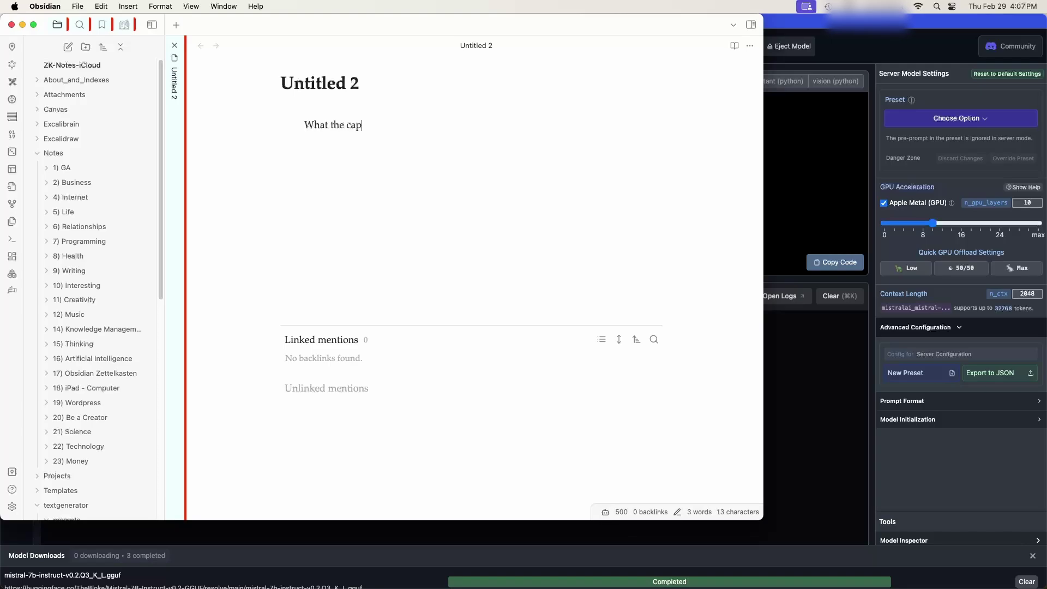
type("ital of France ?")
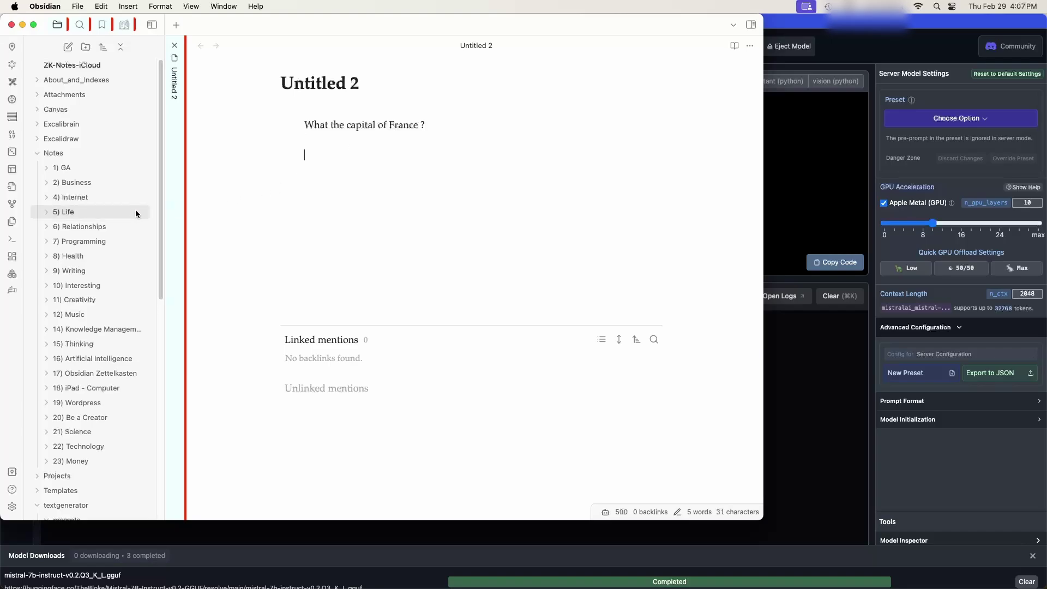
Generate Text Generator's answer (Paris) below the France question, then select the question and answer
left_click(14, 291)
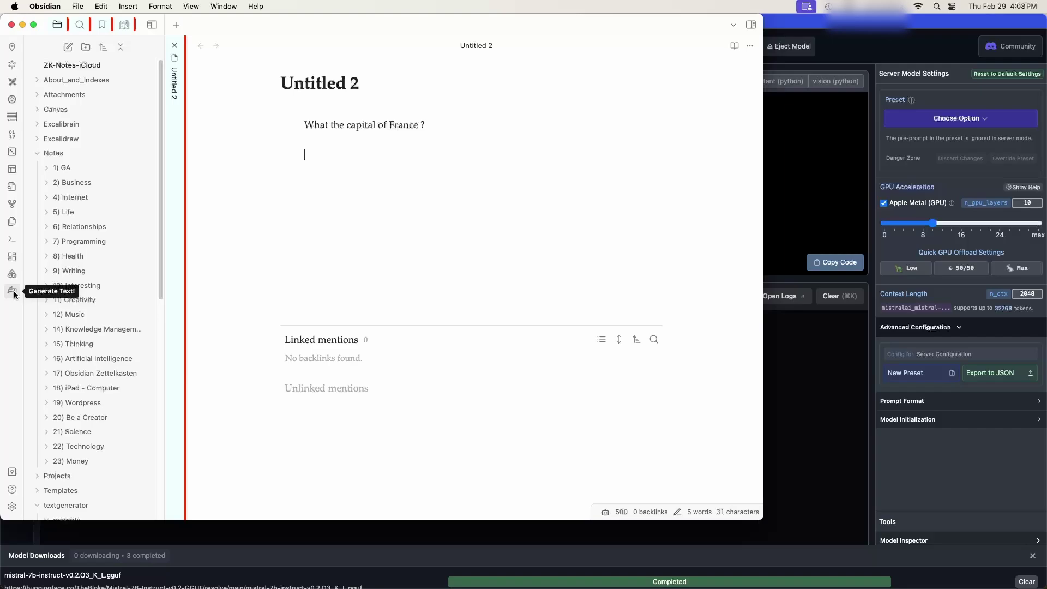
left_click(13, 291)
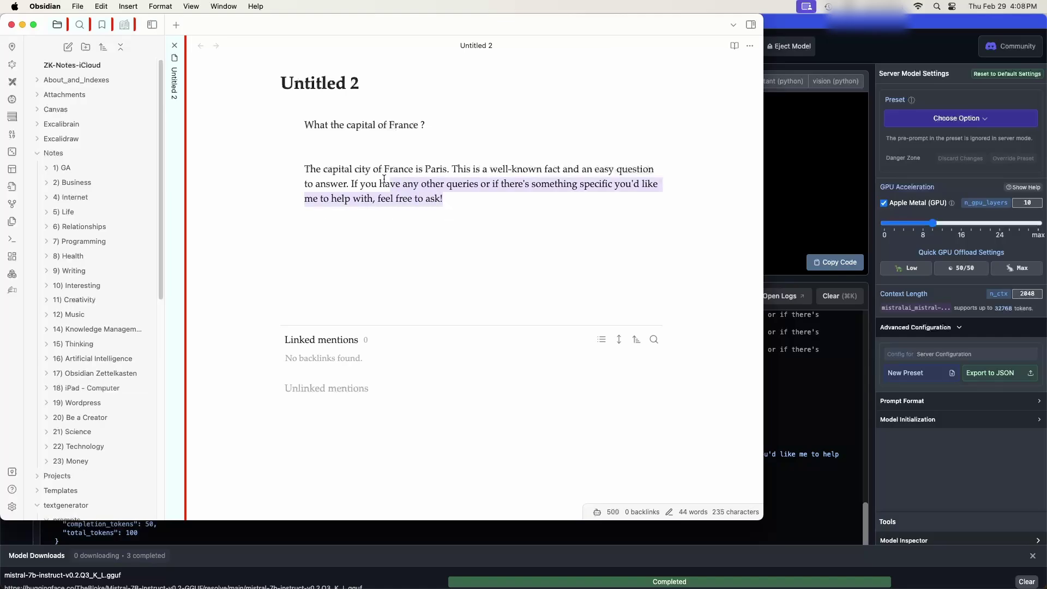
left_click_drag(384, 179, 299, 122)
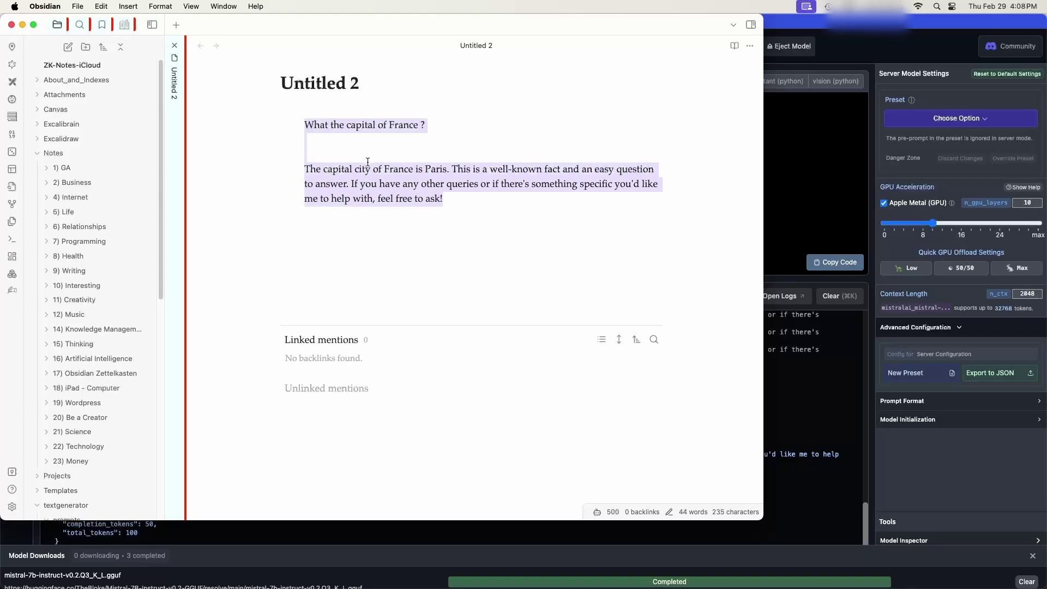
Replace the selected text with 'Give me the detailed history of the Eiffel Tower.'
key("BackSpace")
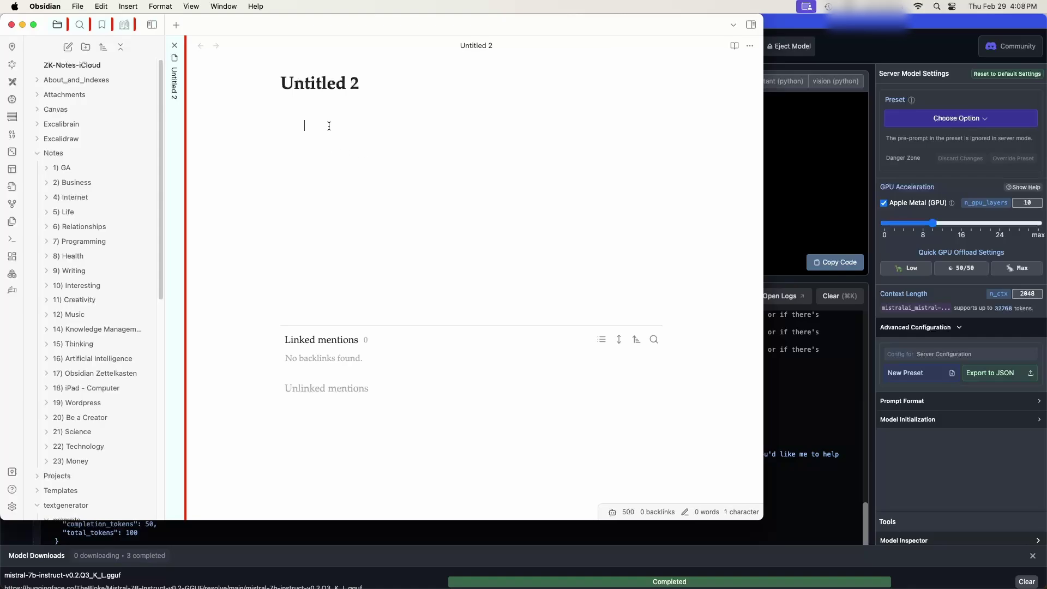
type("Give me the de")
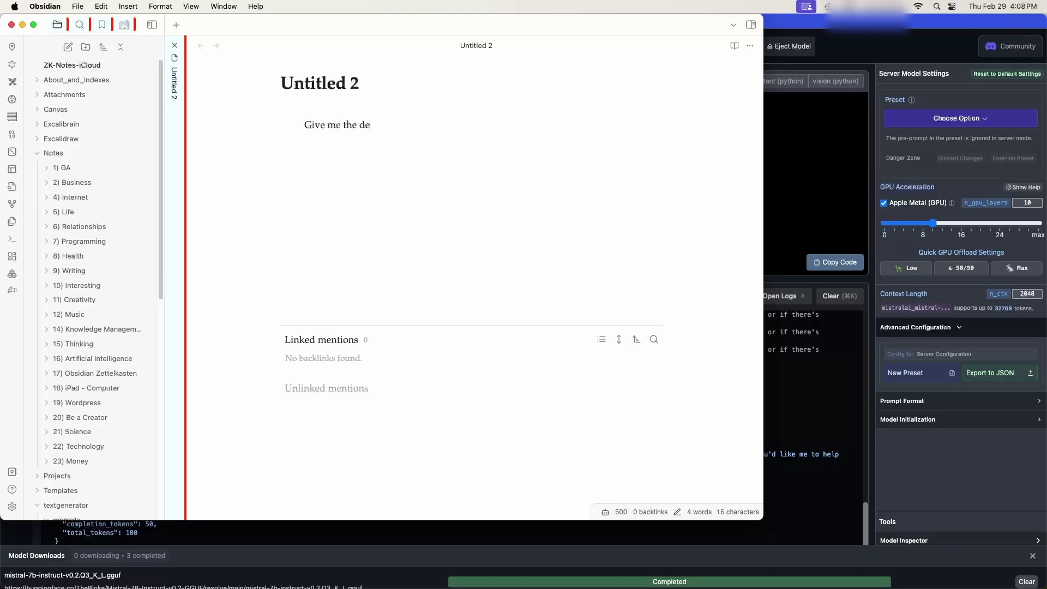
type("tailed history of the Eiffel ")
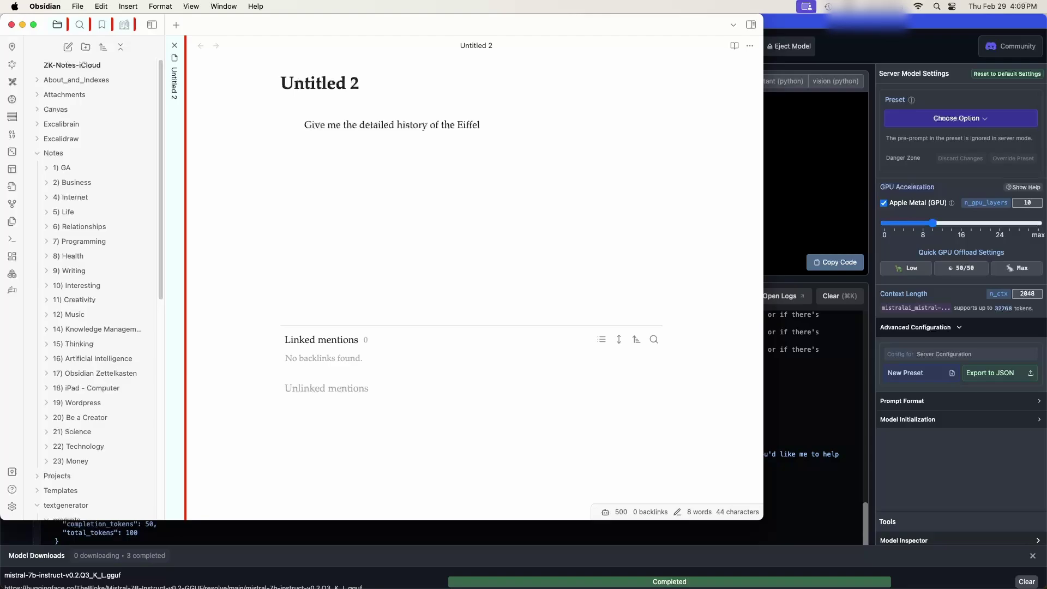
type("Tower.")
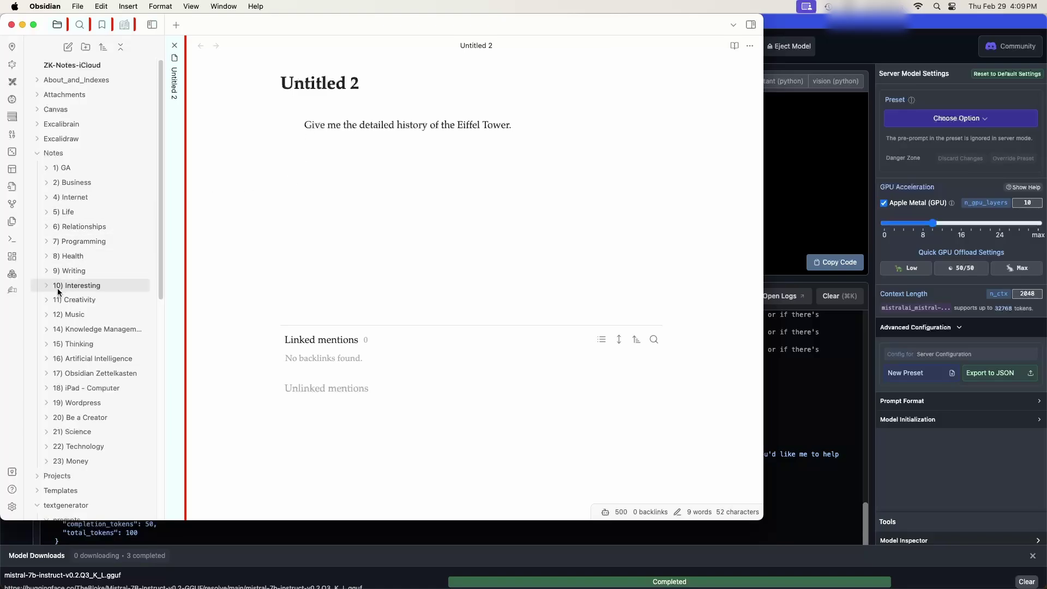
left_click(12, 292)
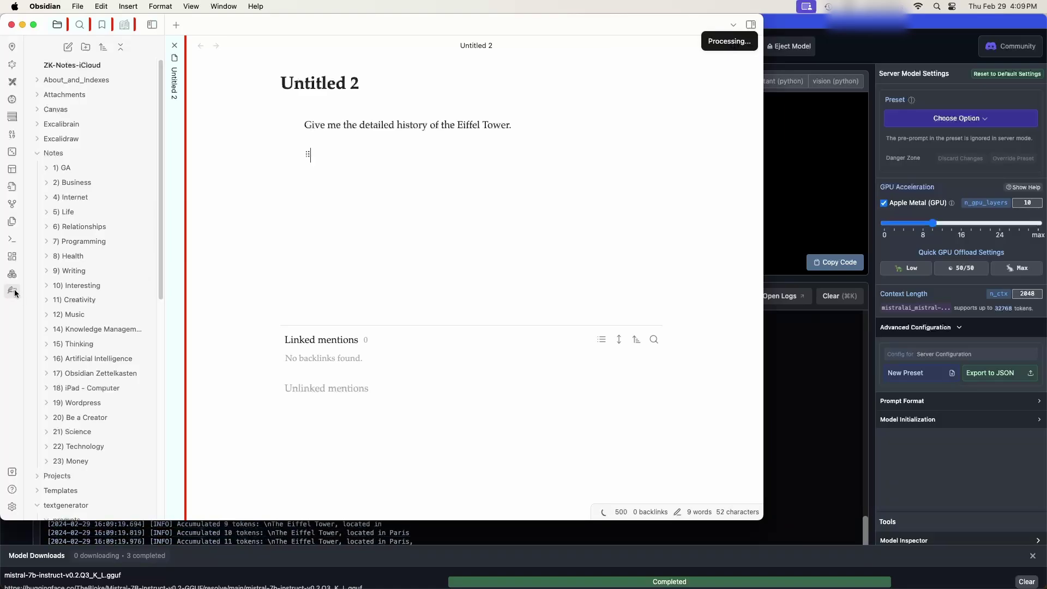
left_click(810, 453)
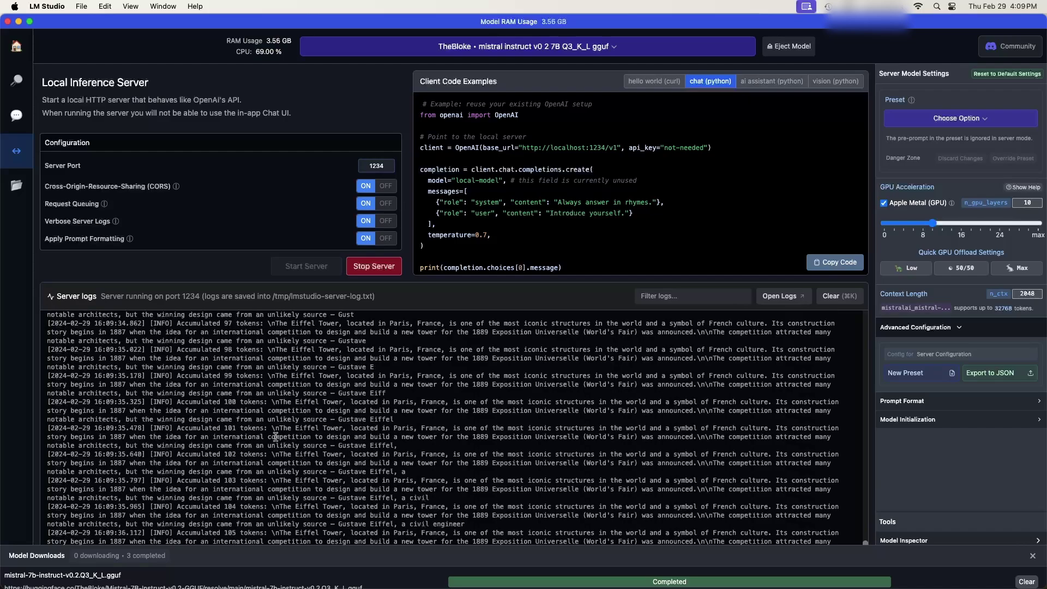
Return to Obsidian and let the generated Eiffel Tower history finish filling the Untitled 2 note
mouse_move(588, 573)
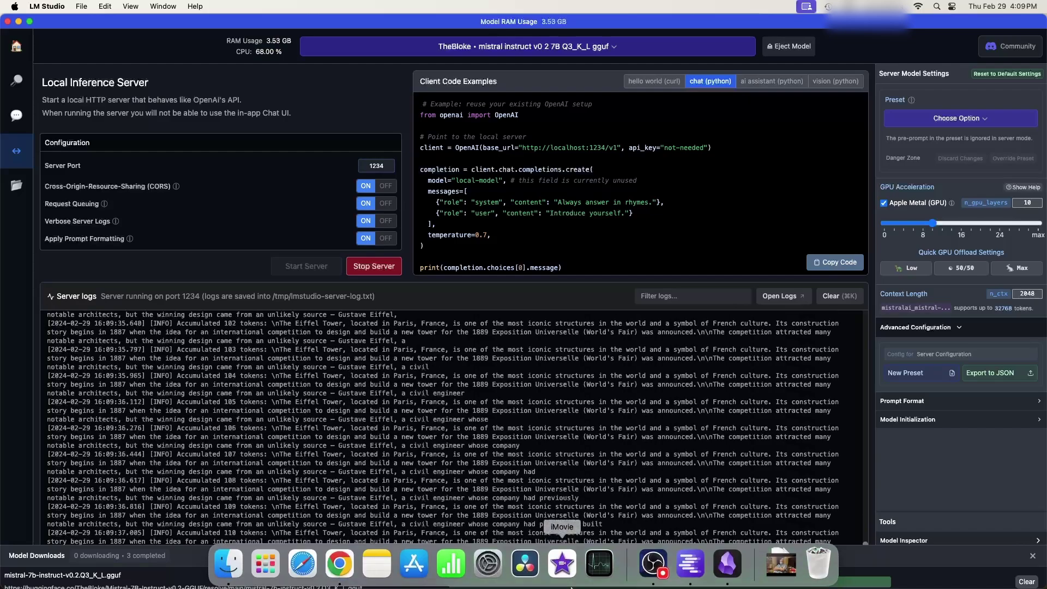
left_click(736, 570)
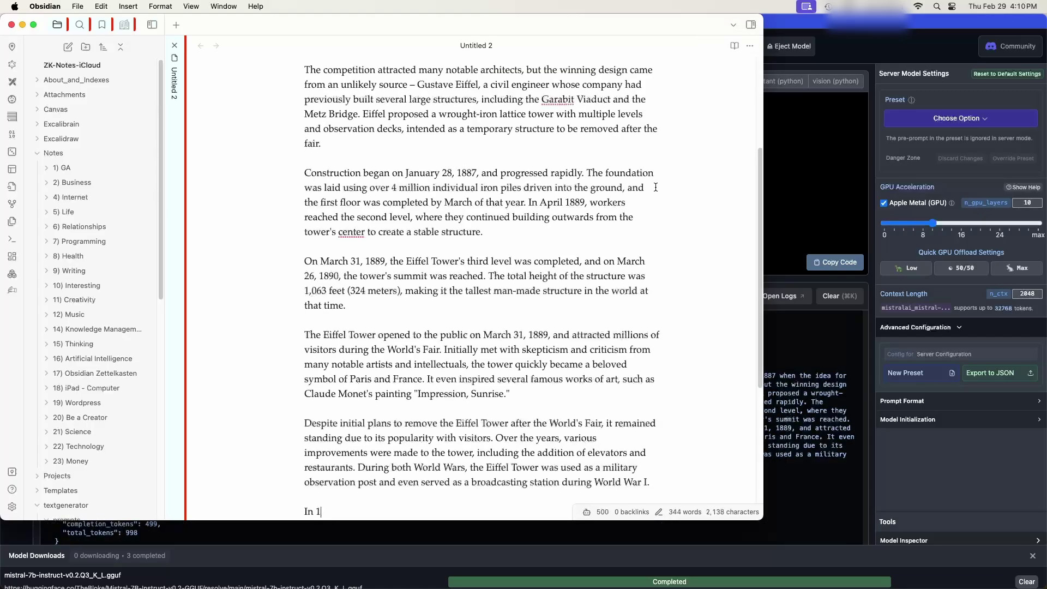
Delete the stray 'In 1' fragment at the end of the Eiffel Tower note
scroll(589, 142, "up", 5)
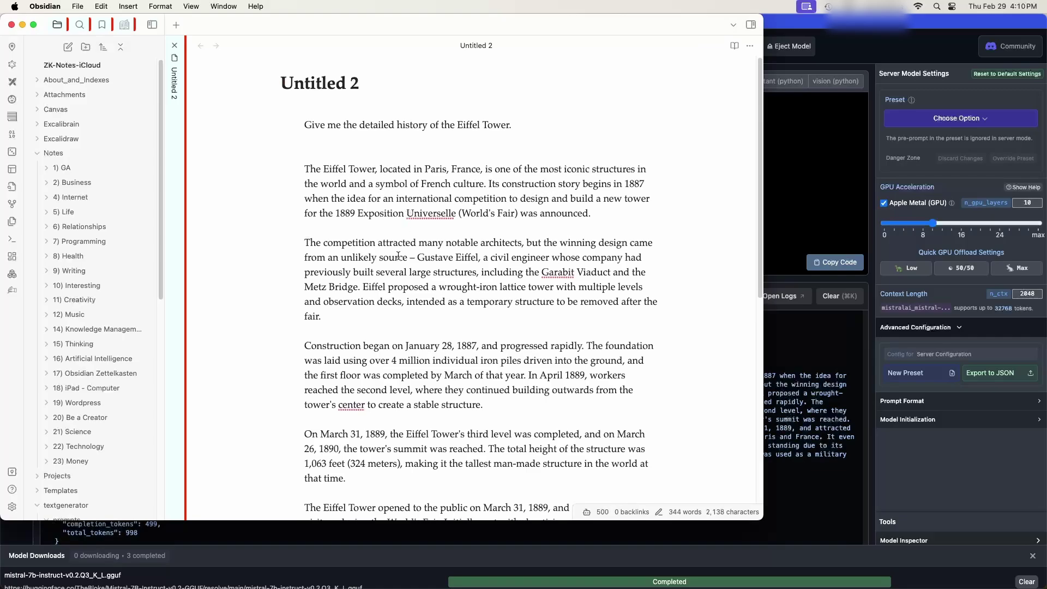
scroll(398, 255, "down", 1)
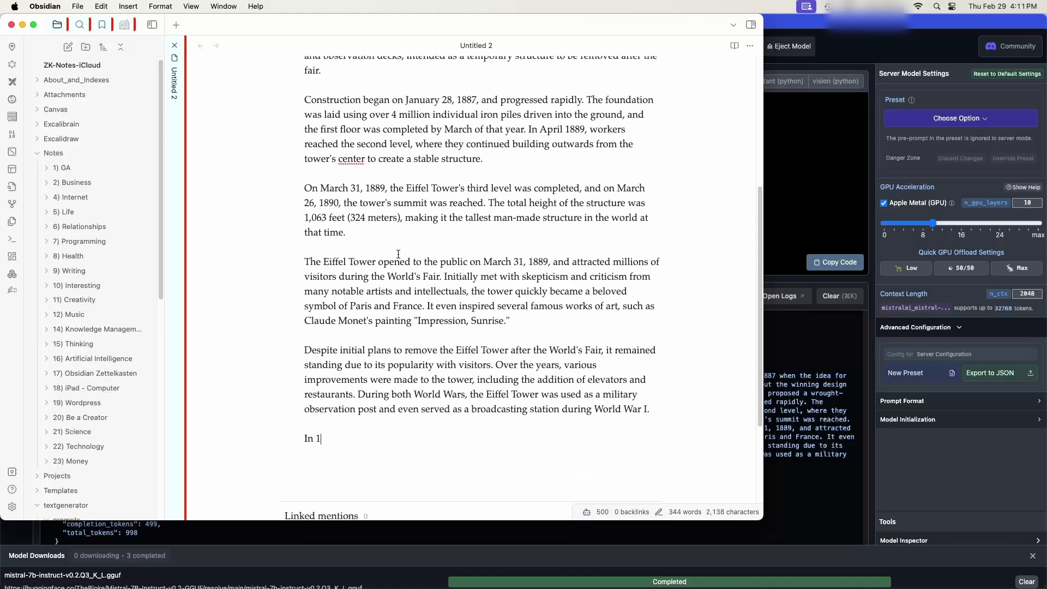
scroll(398, 254, "down", 1)
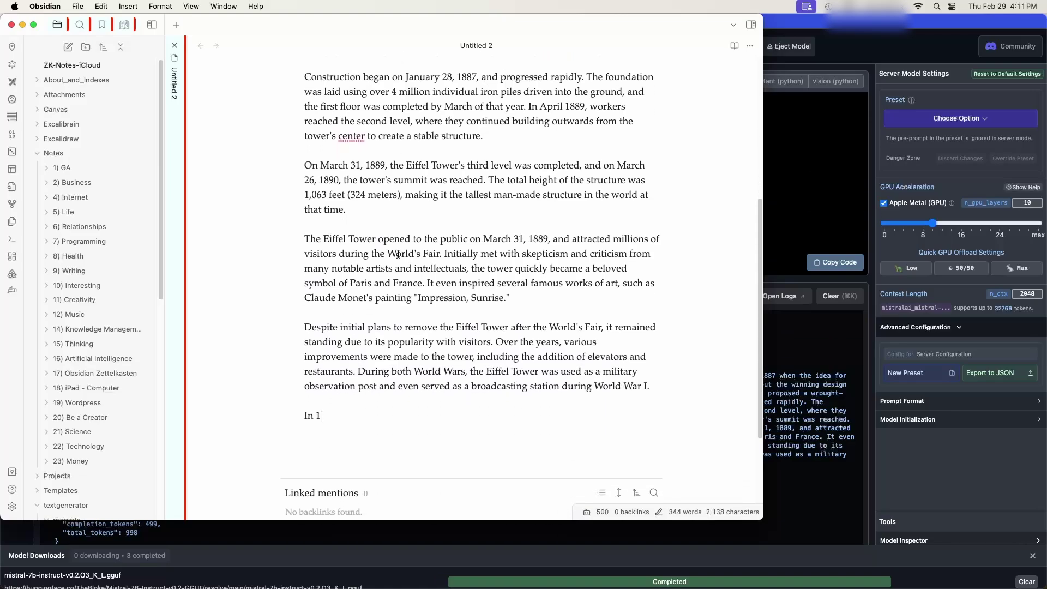
scroll(398, 255, "down", 3)
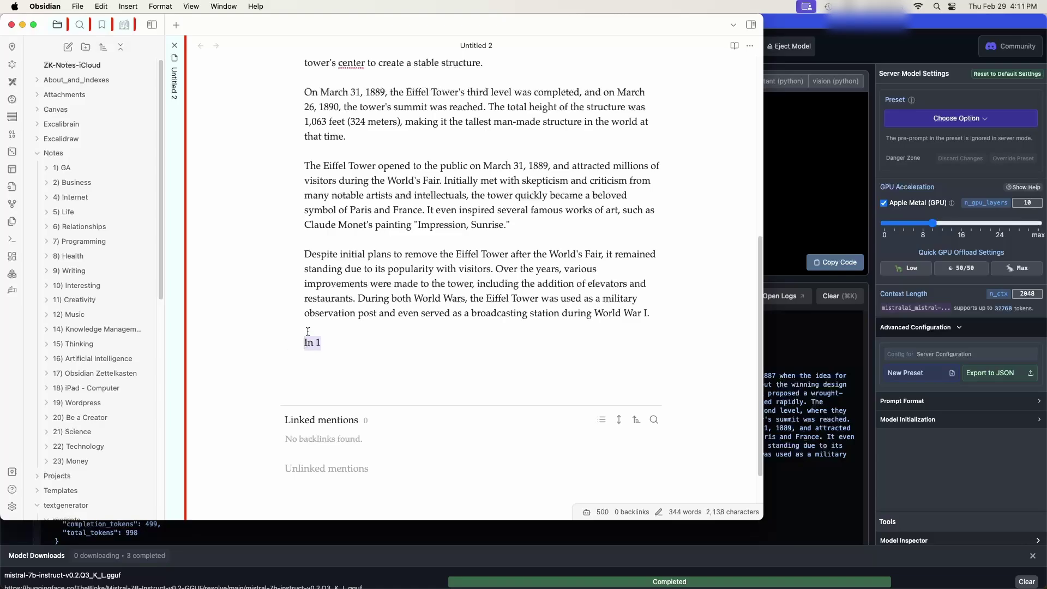
key("BackSpace")
Replace the Eiffel Tower text with 'Give an detailed outline for a document explaining "Blogging".'
left_click_drag(654, 315, 319, 28)
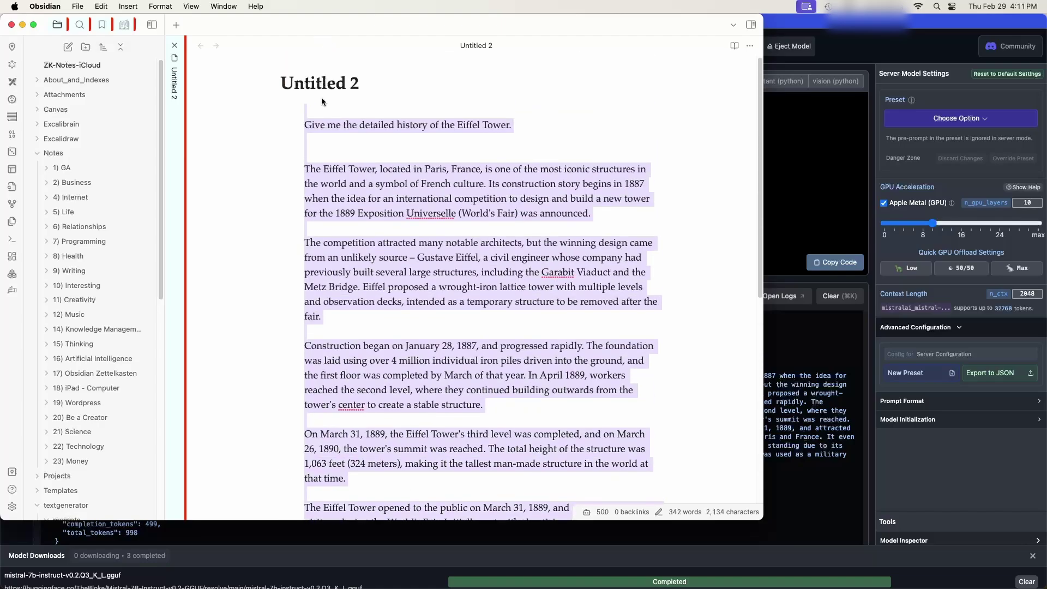
key("BackSpace")
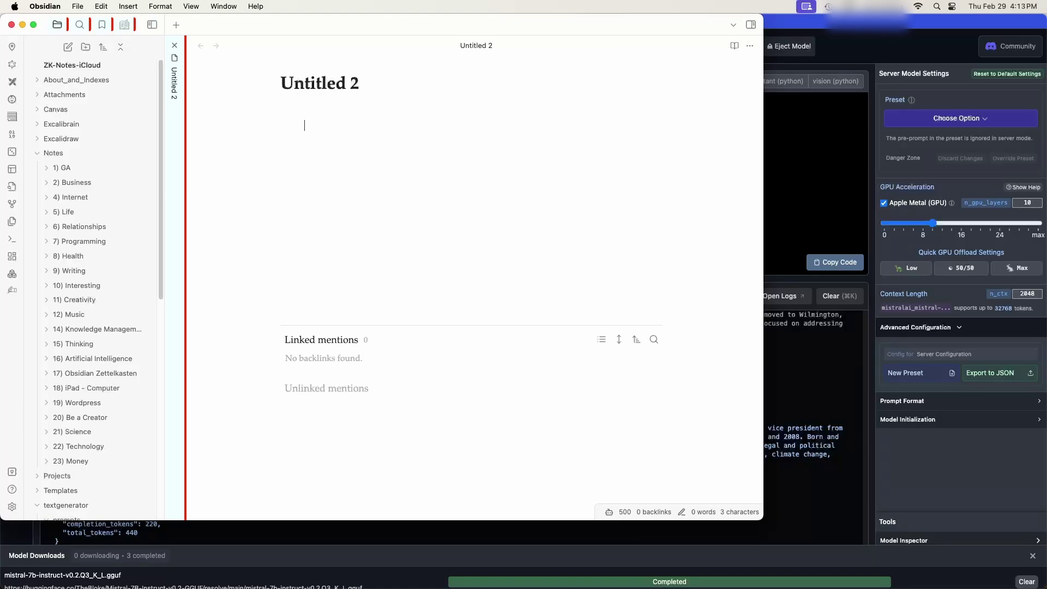
type("Give an outl")
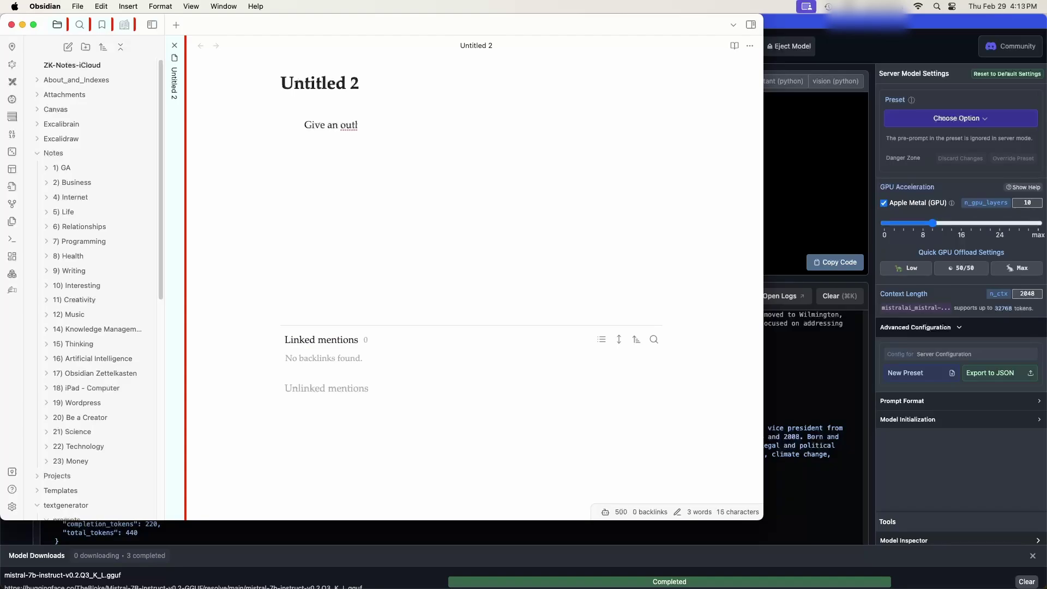
key("BackSpace")
key("BackSpace")
key("BackSpace")
key("BackSpace")
type("detailed outline")
type("for a ")
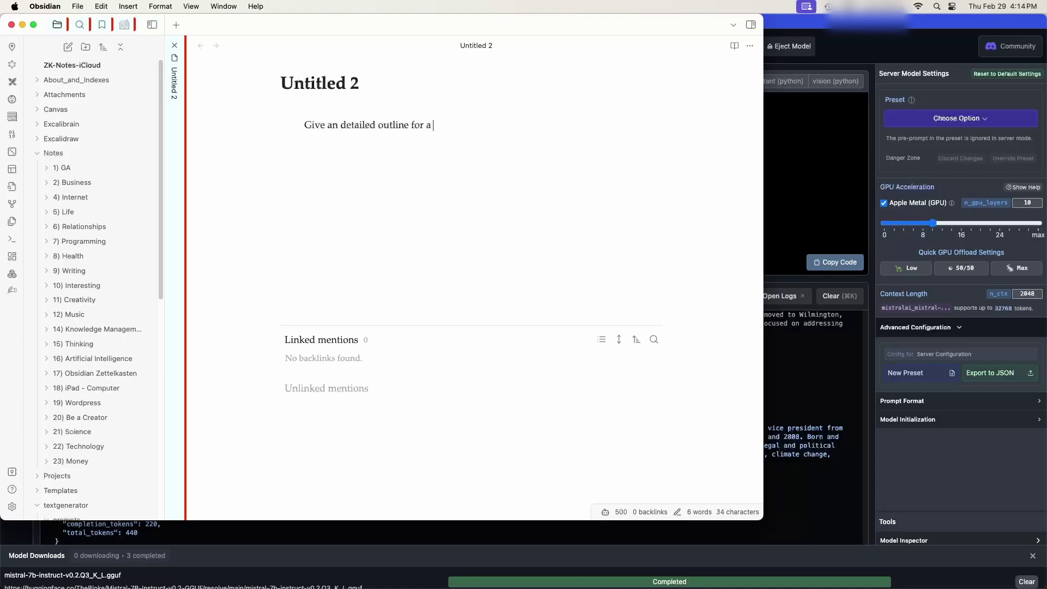
type("document explainin")
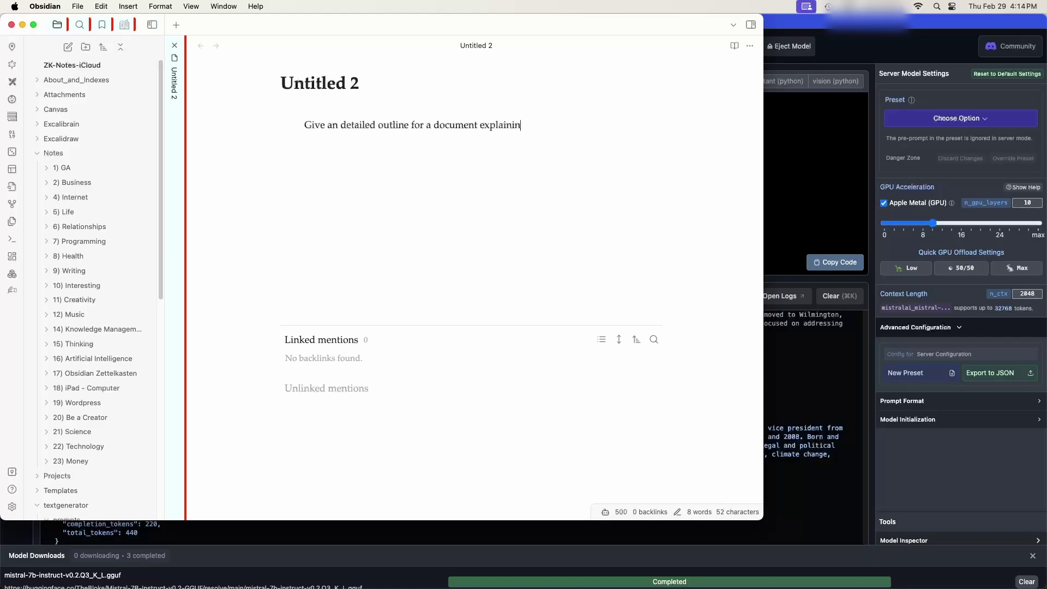
type("g \"Blogging\".")
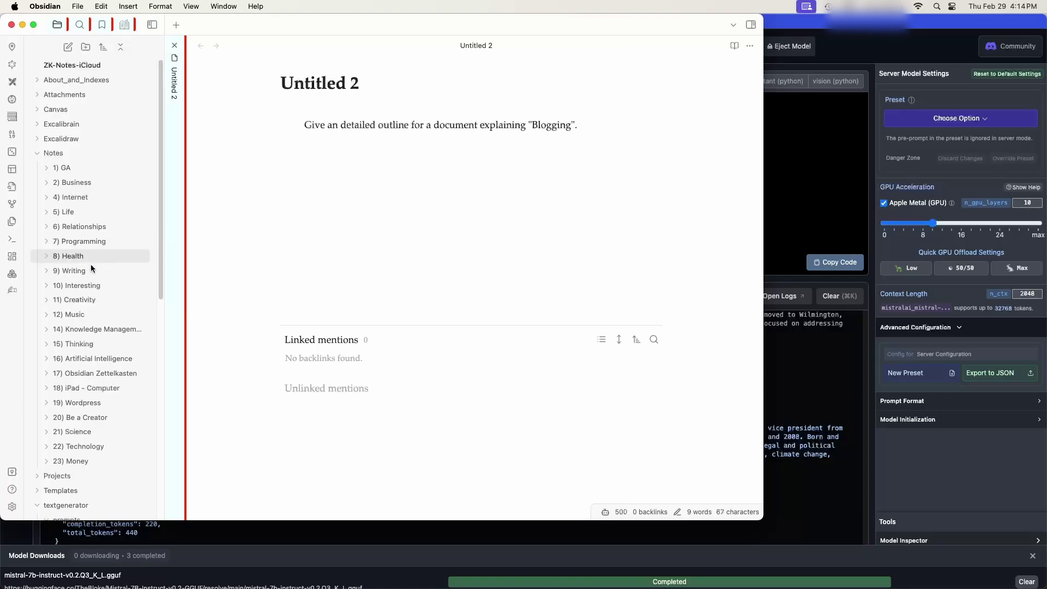
left_click(13, 293)
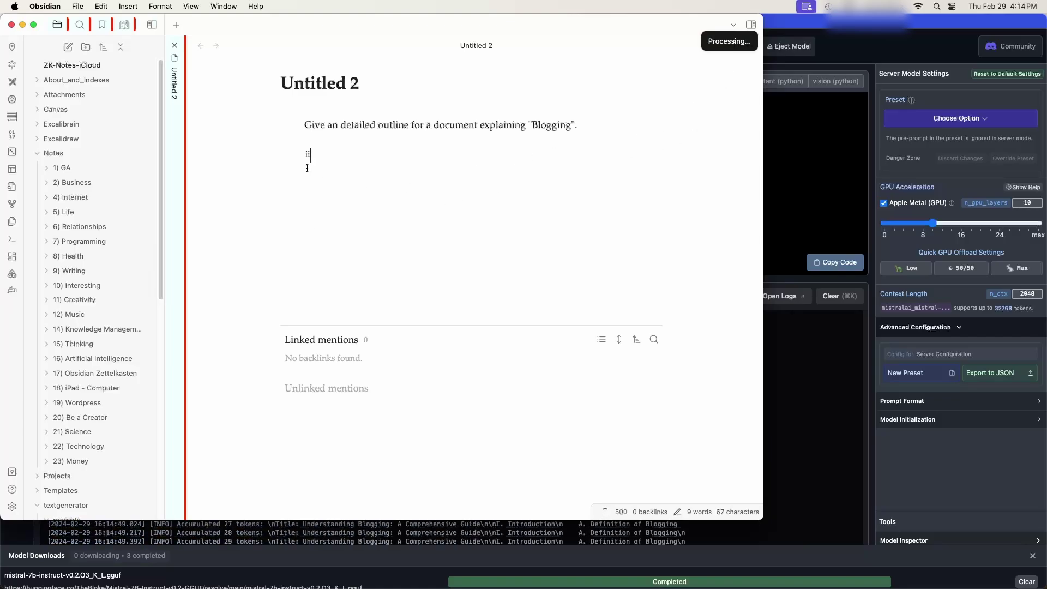
left_click(812, 430)
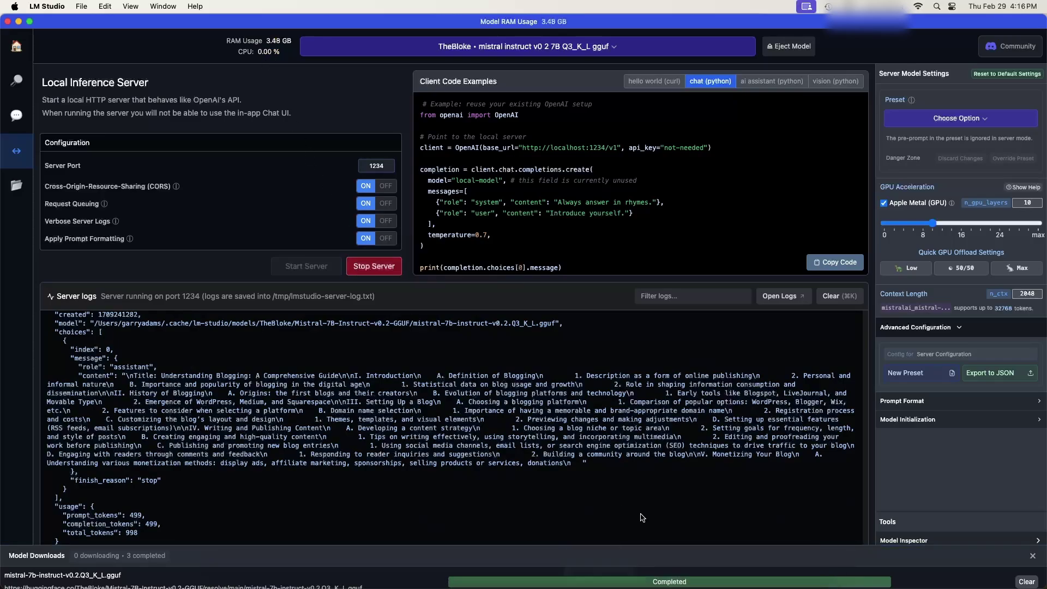
mouse_move(627, 566)
left_click(728, 565)
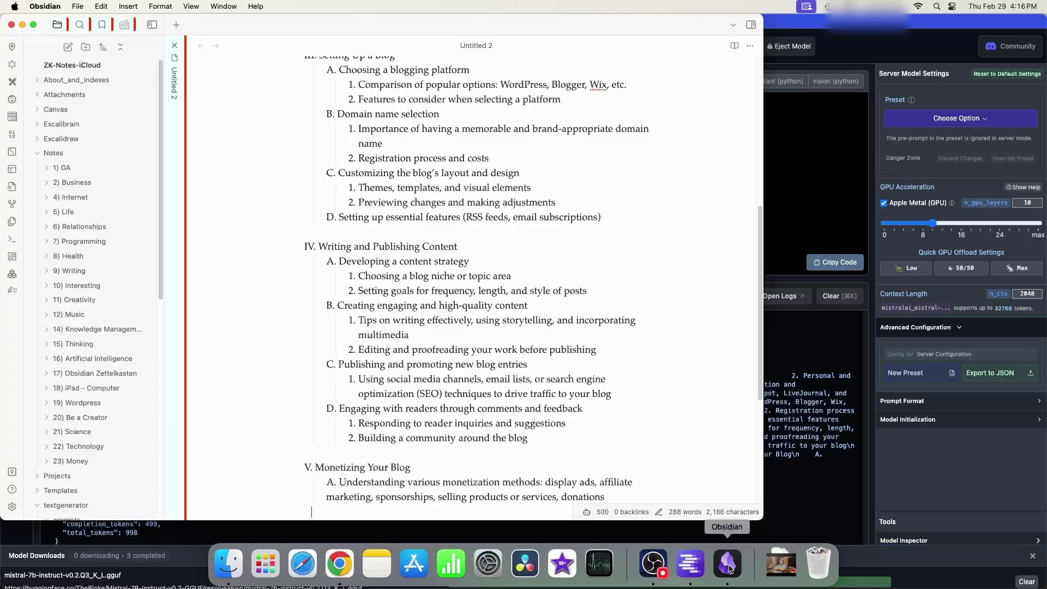
scroll(610, 268, "up", 10)
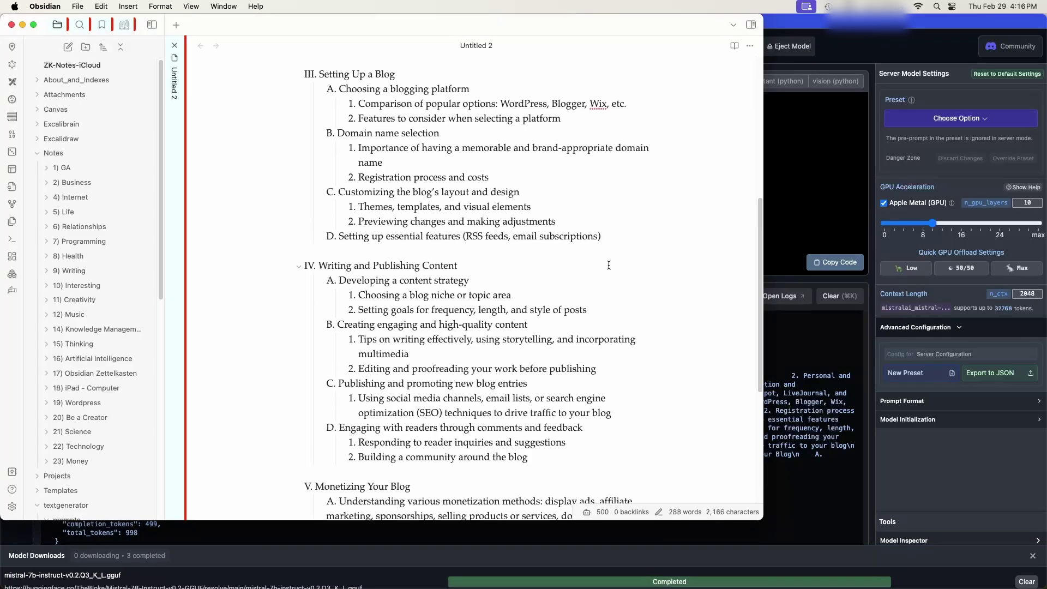
scroll(609, 263, "up", 3)
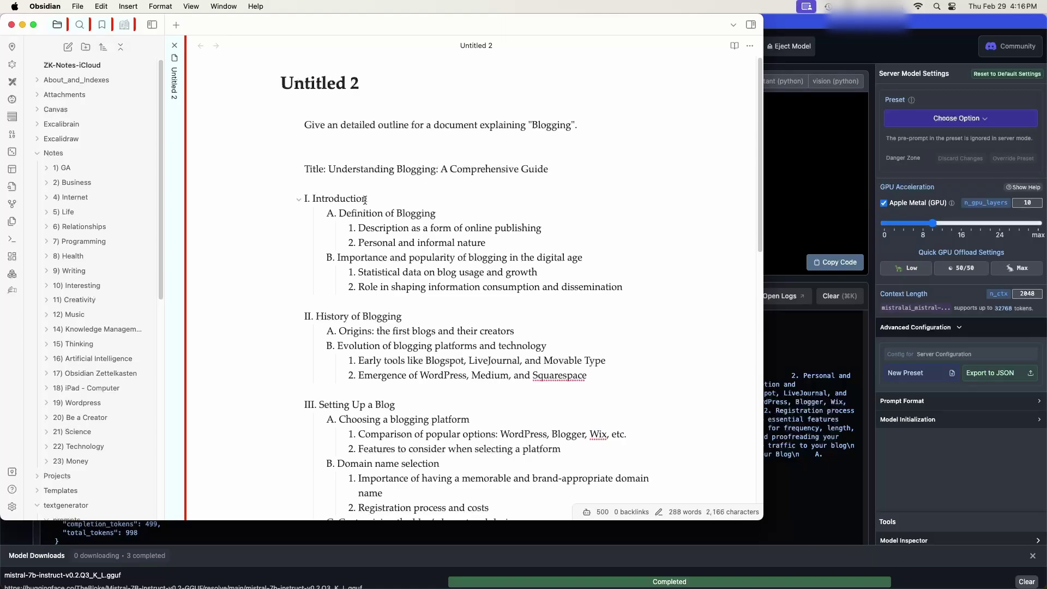
scroll(381, 196, "down", 1)
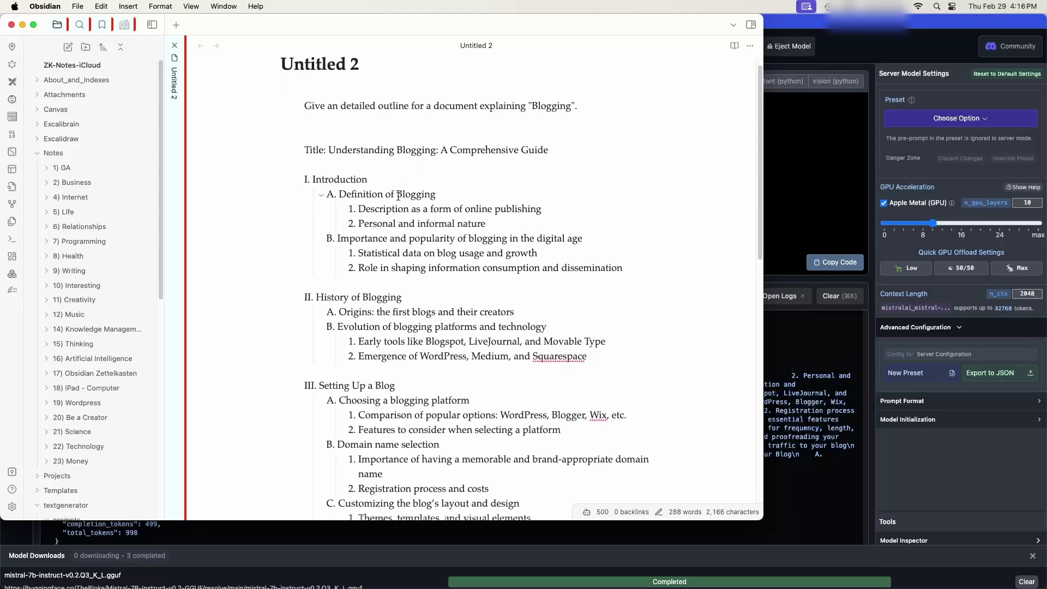
scroll(398, 195, "down", 10)
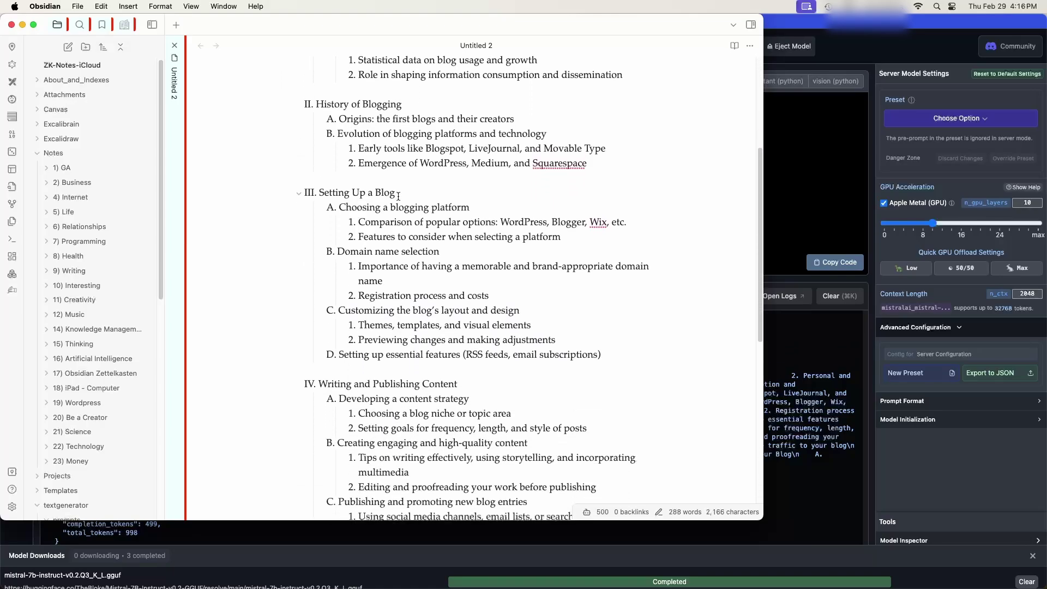
scroll(399, 197, "down", 11)
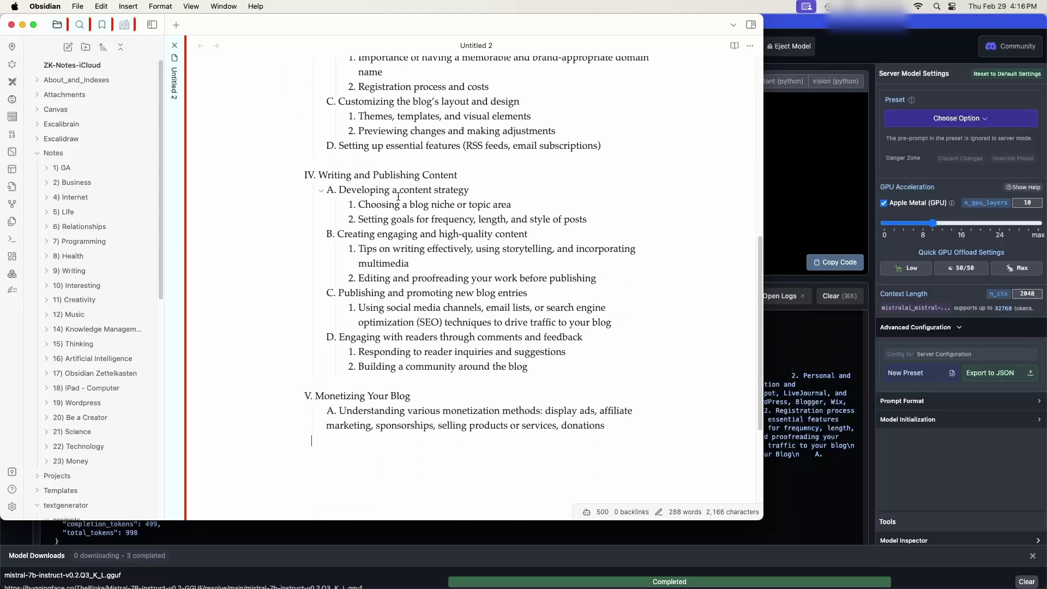
scroll(398, 196, "down", 4)
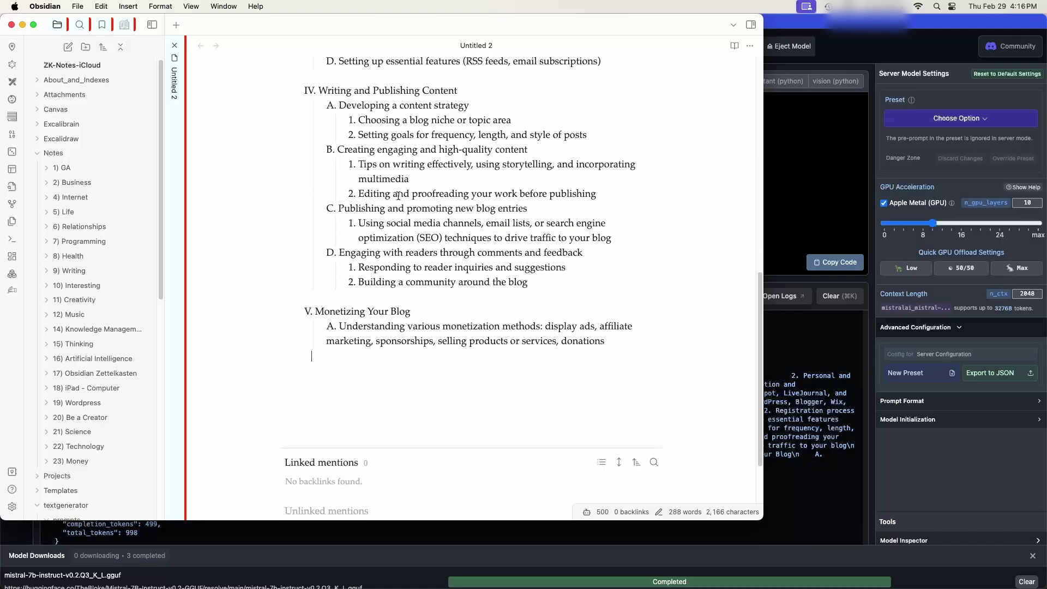
scroll(398, 195, "down", 1)
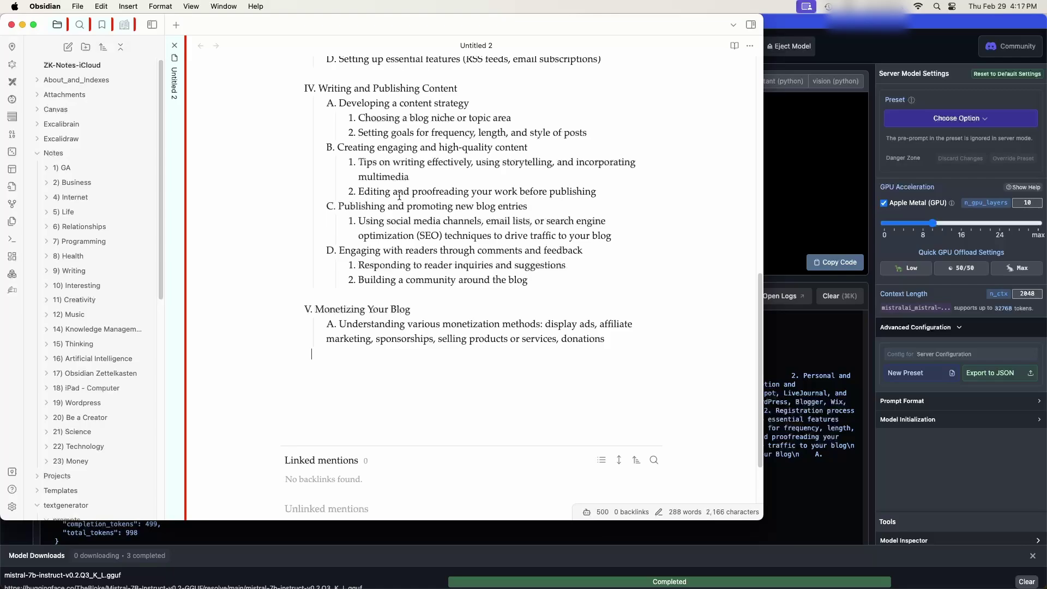
Turn Wi-Fi off from the menu bar
left_click(918, 6)
left_click(904, 28)
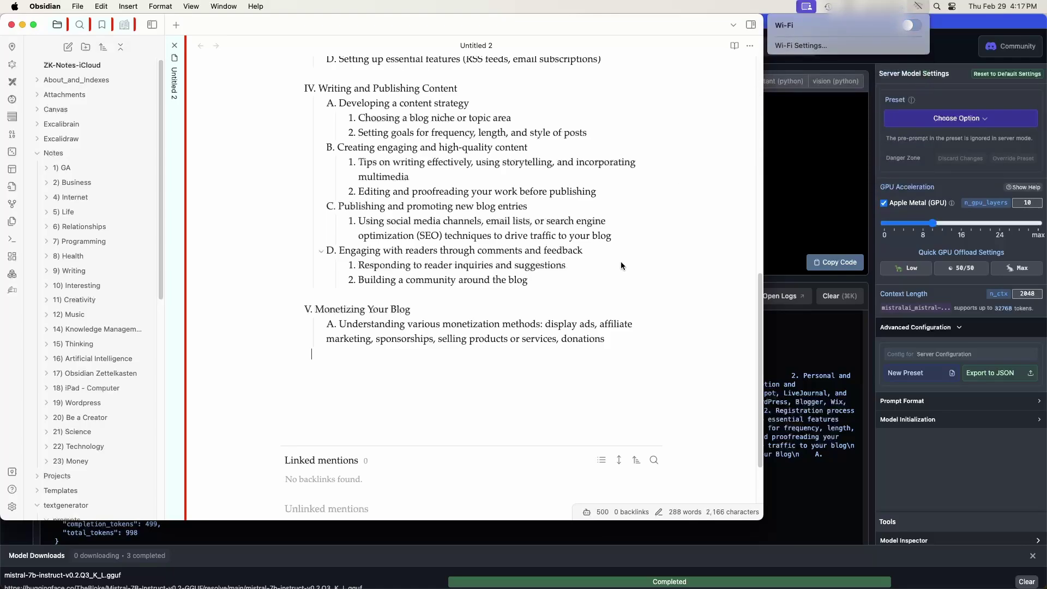
left_click(608, 338)
Replace the blogging outline with the question 'Who is Mit Romney ?'
left_click_drag(606, 338, 289, 116)
key("BackSpace")
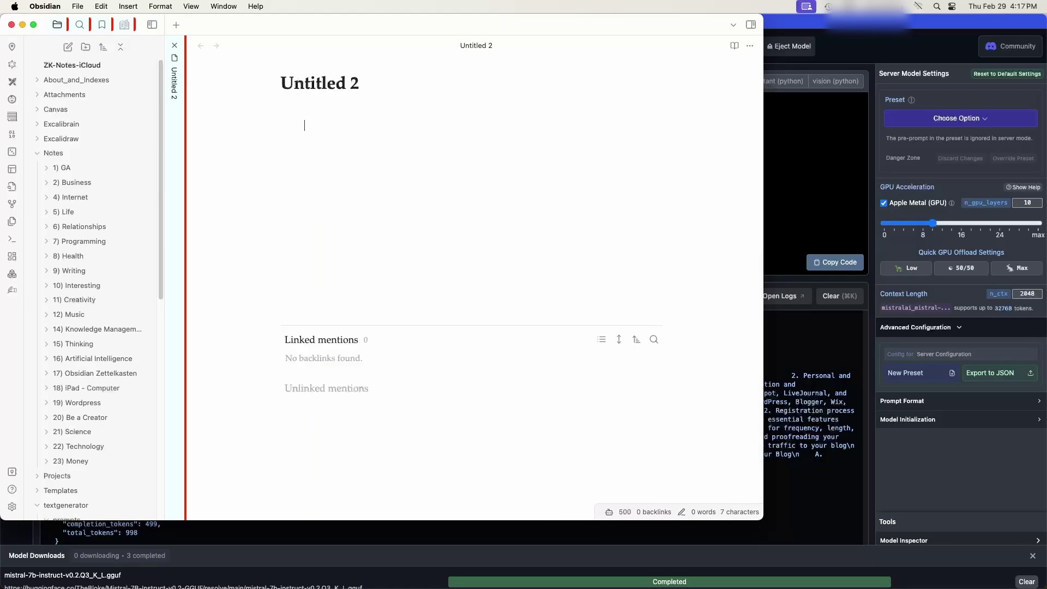
type("Who is Mit")
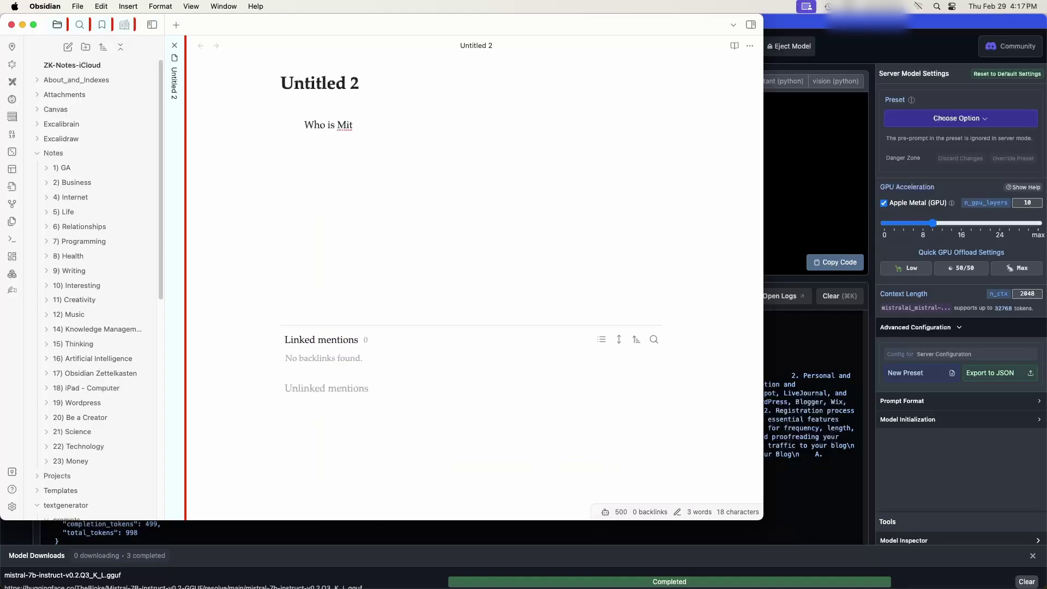
type(" Romney ?")
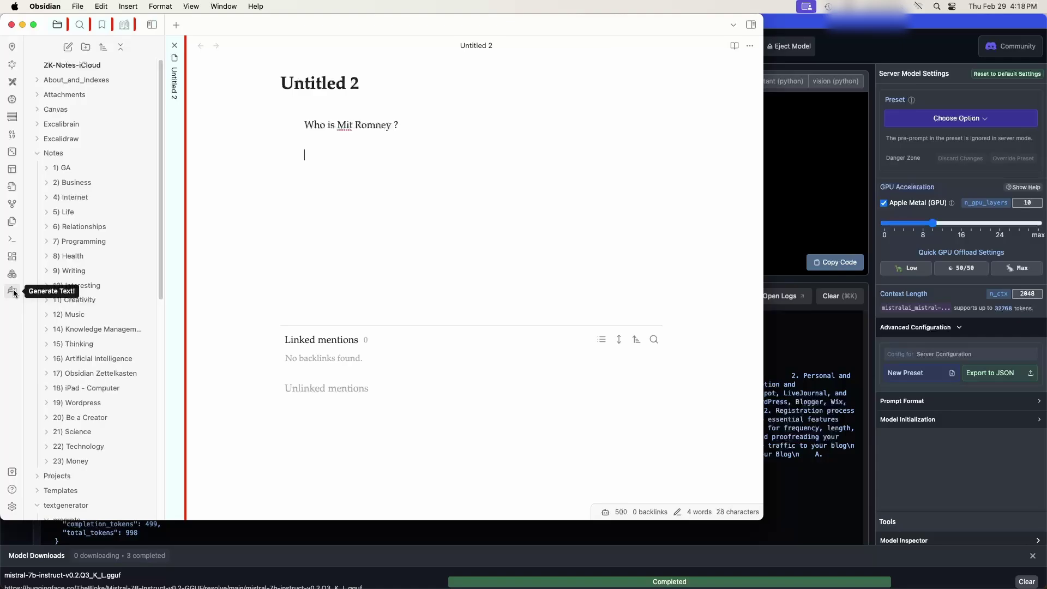
Generate an answer to the Mitt Romney question and bring LM Studio's log forward
left_click(12, 290)
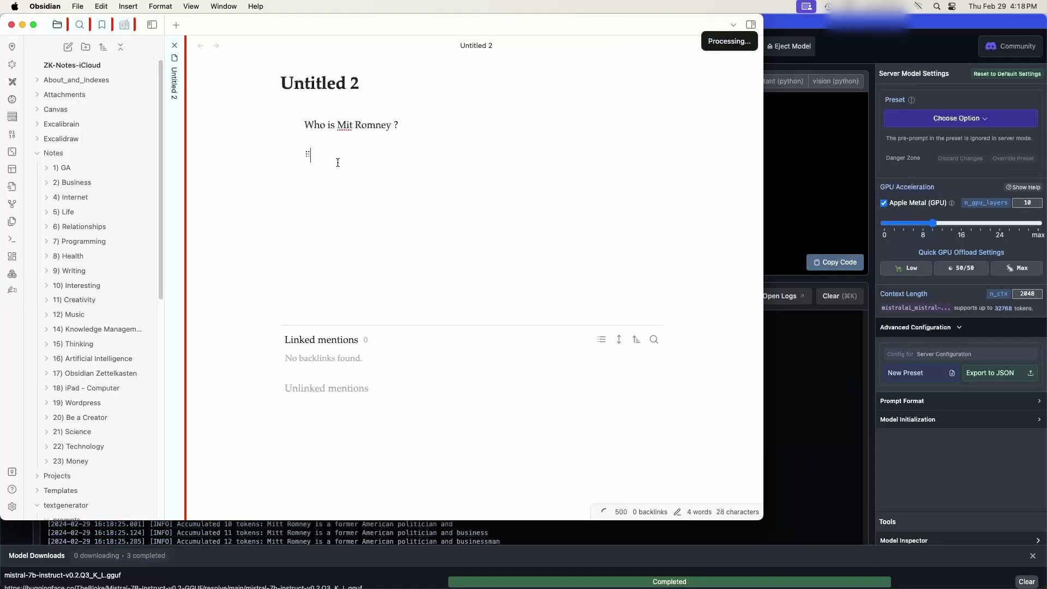
left_click(798, 433)
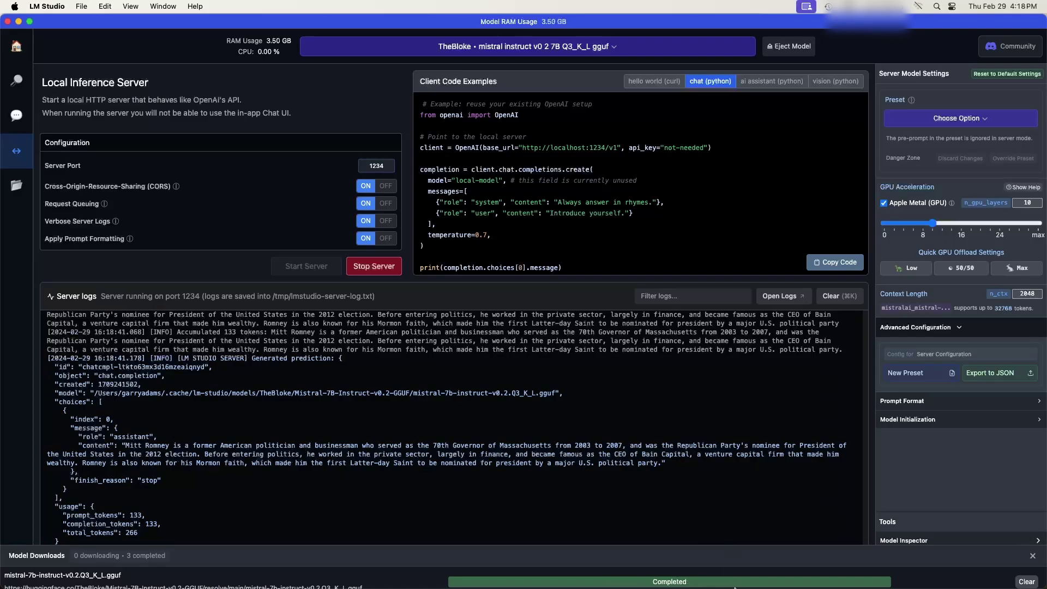
Return to Obsidian to see the 97-word Mitt Romney answer in the note
mouse_move(734, 587)
left_click(728, 566)
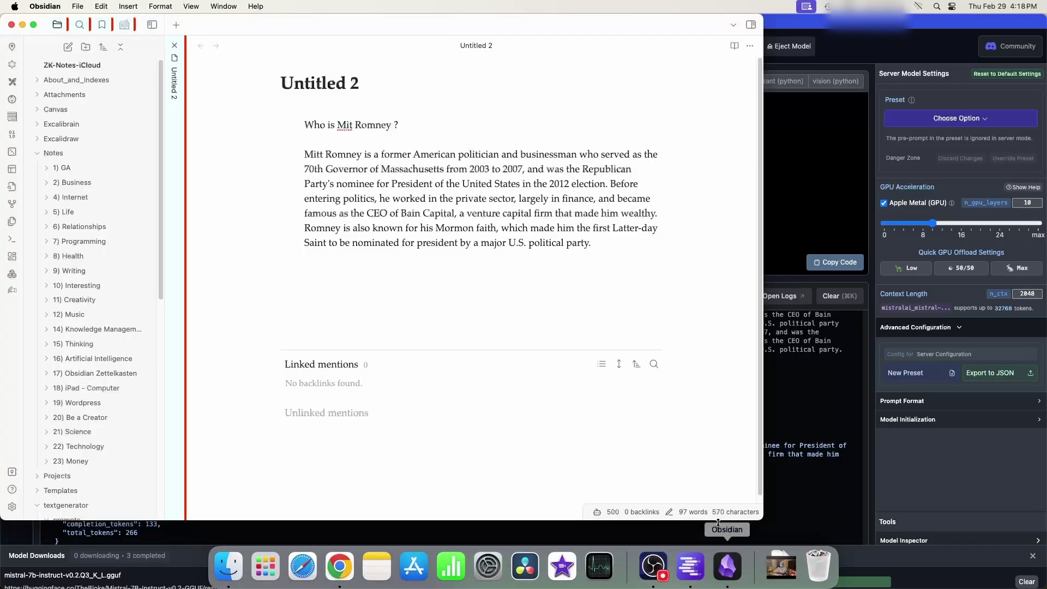